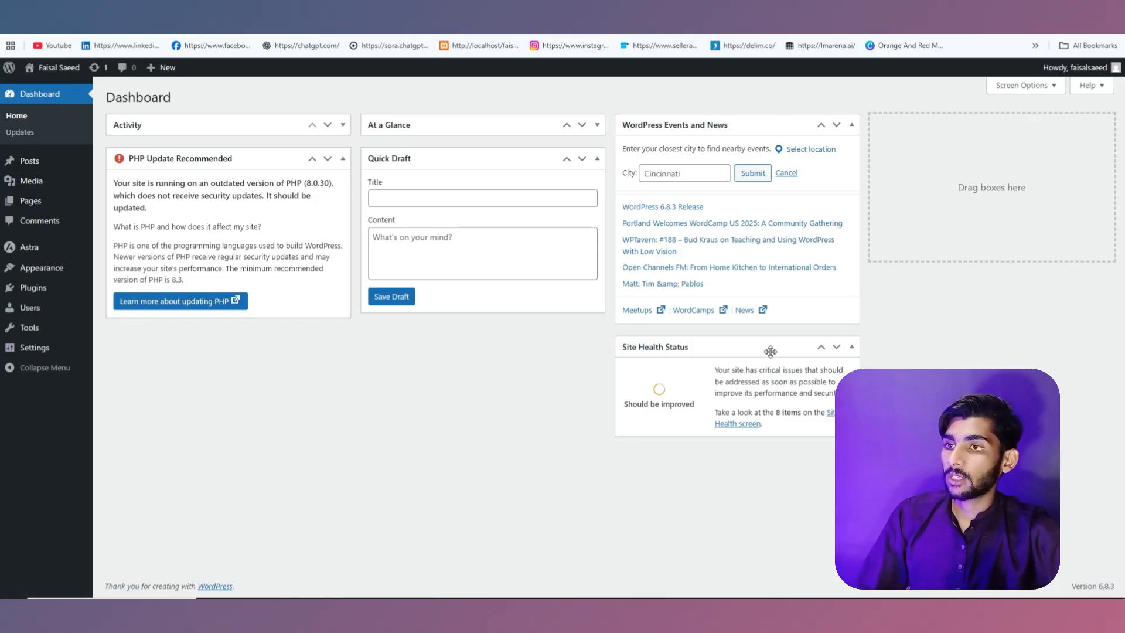
Step: Move the Site Health Status box into the empty fourth column of the dashboard
mouse_move(769, 351)
mouse_down()
mouse_move(821, 323)
mouse_move(1000, 146)
mouse_move(1023, 157)
mouse_up()
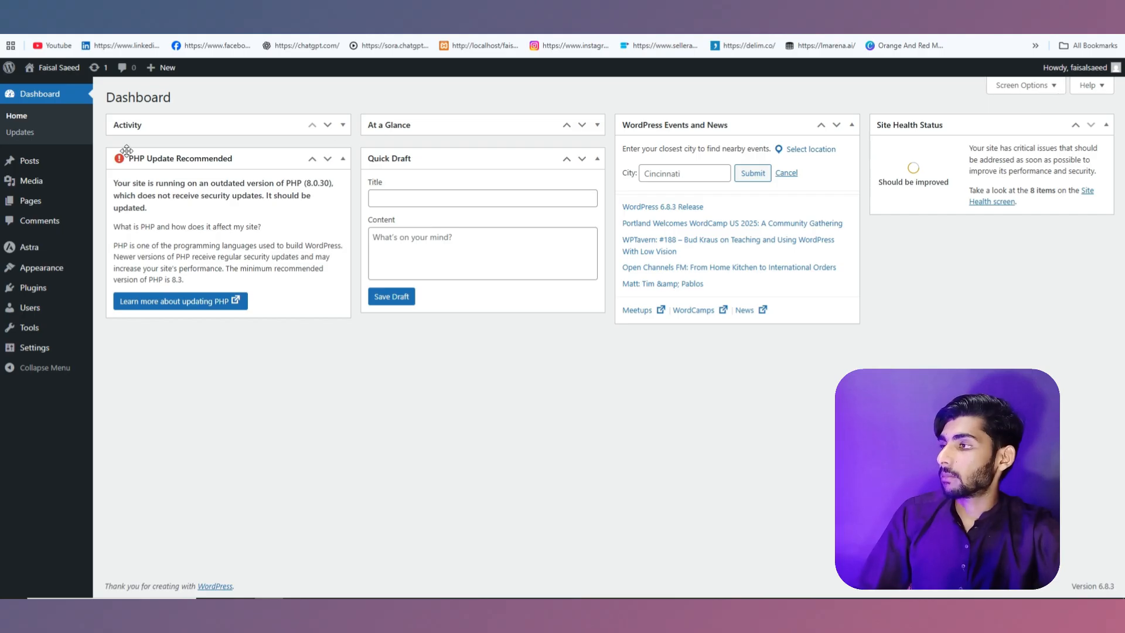
Step: Open the Updates page and review the available WordPress, plugin and theme updates, including the Astra entry
click(23, 132)
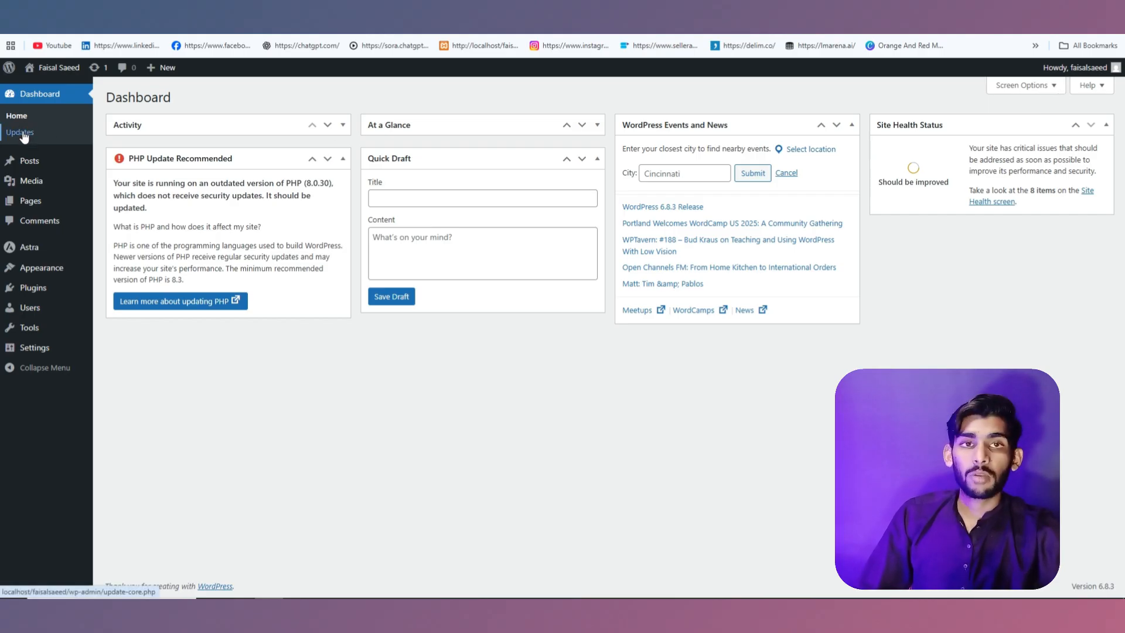
mouse_move(23, 157)
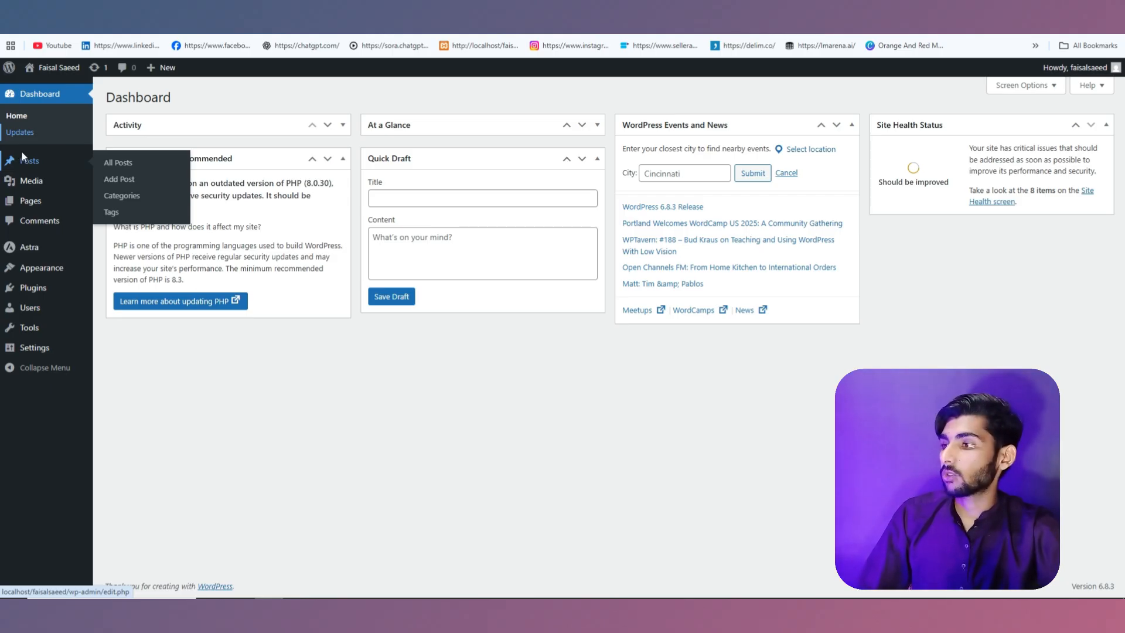
scroll(374, 289, down, 2)
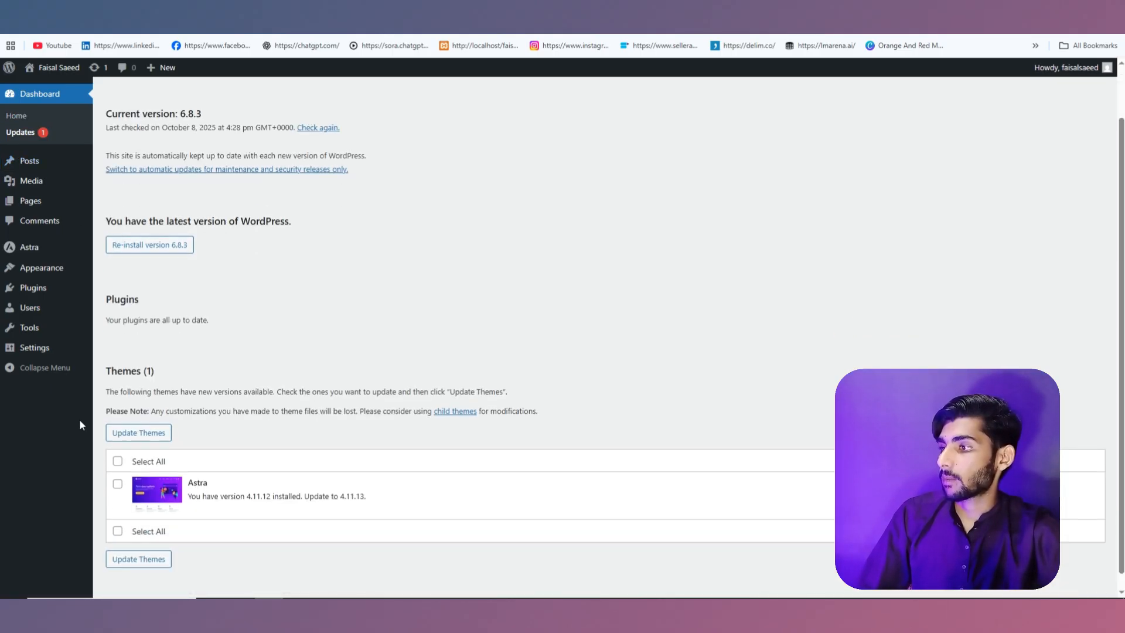
double_click(211, 483)
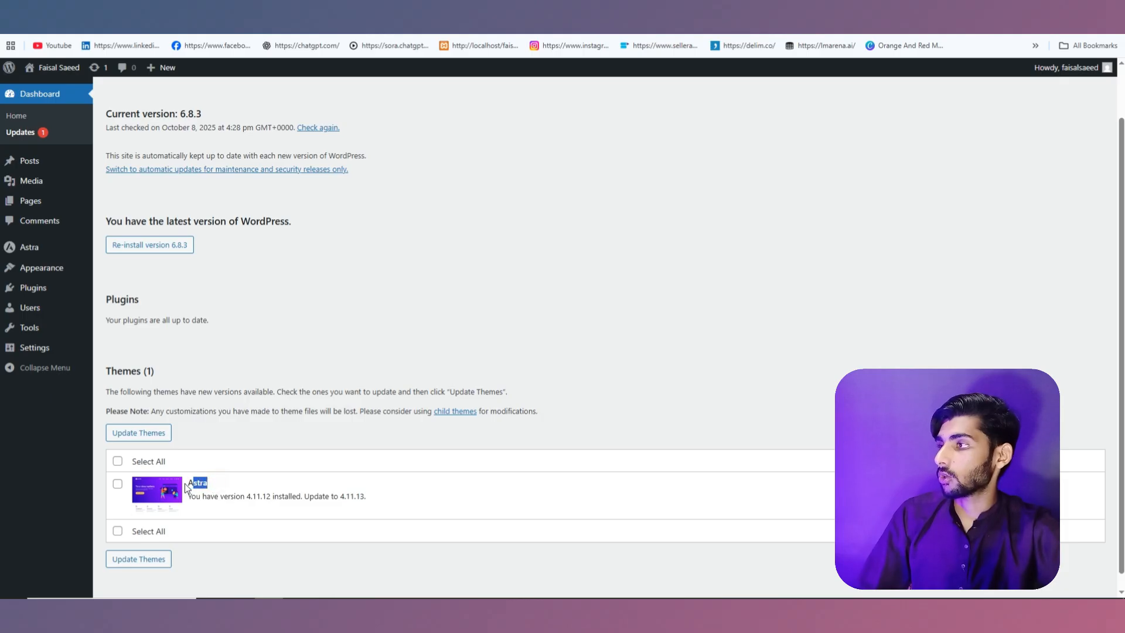
click(357, 359)
mouse_move(52, 167)
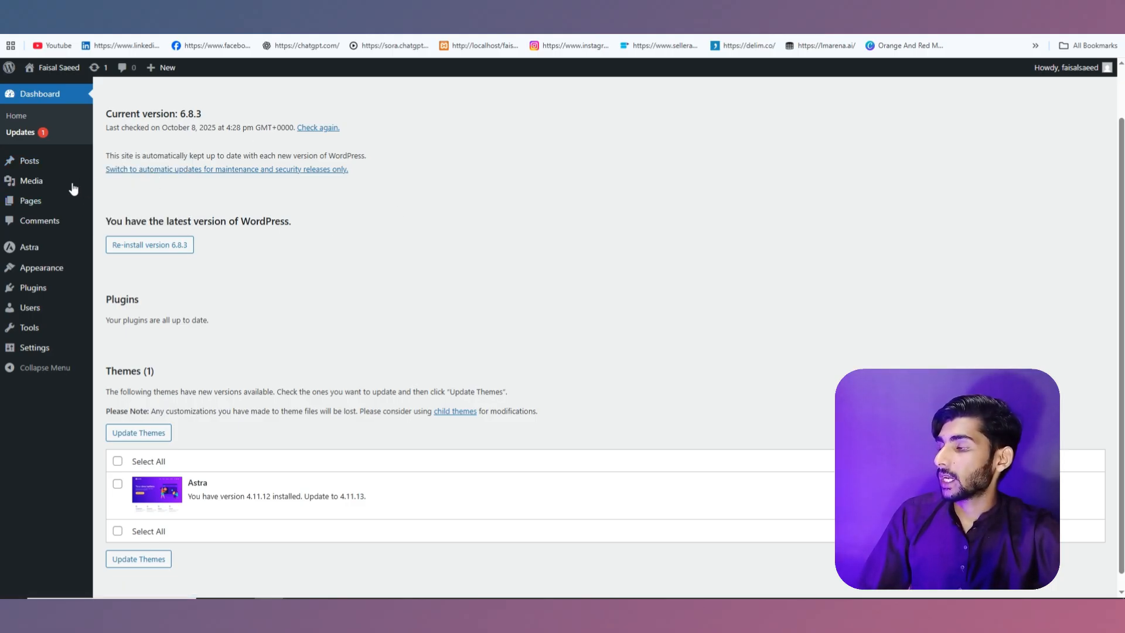
mouse_move(40, 187)
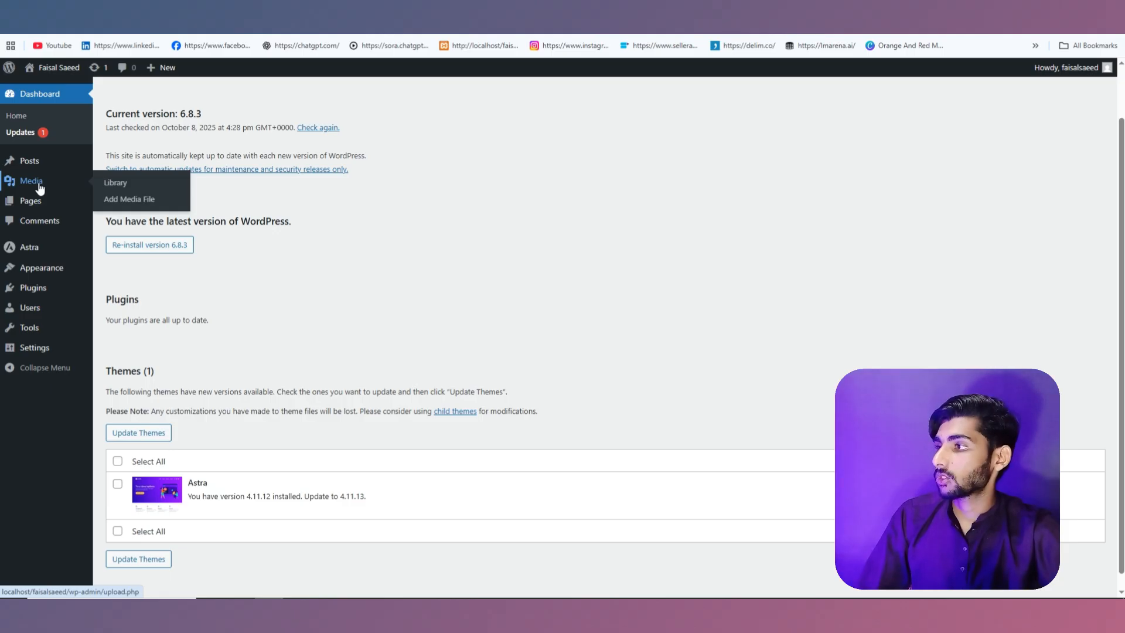
mouse_move(20, 206)
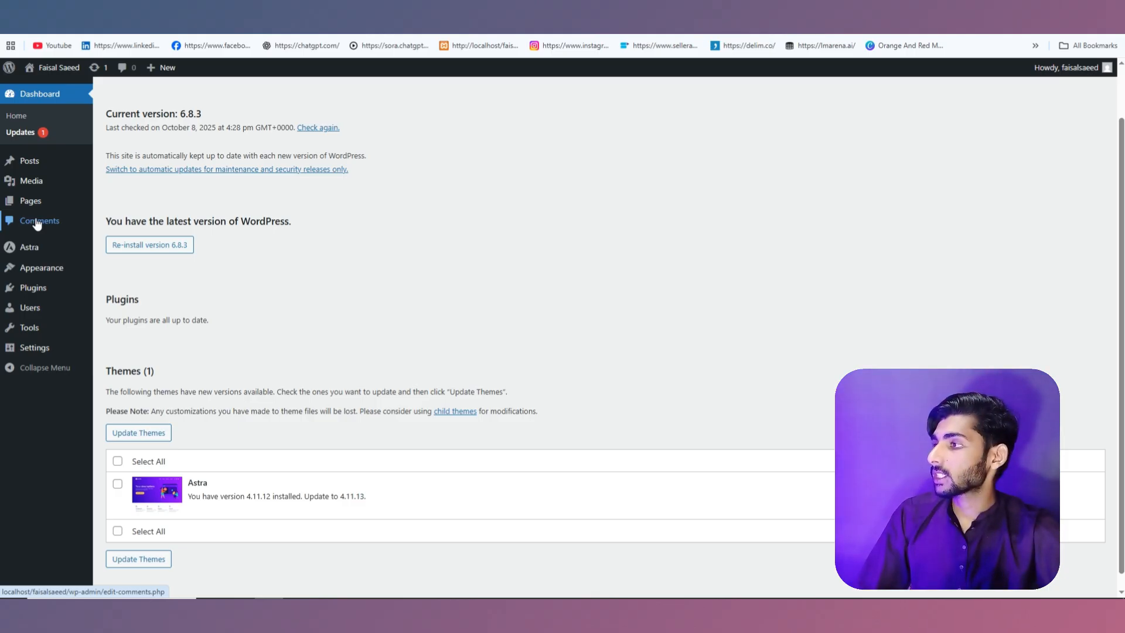
mouse_move(24, 251)
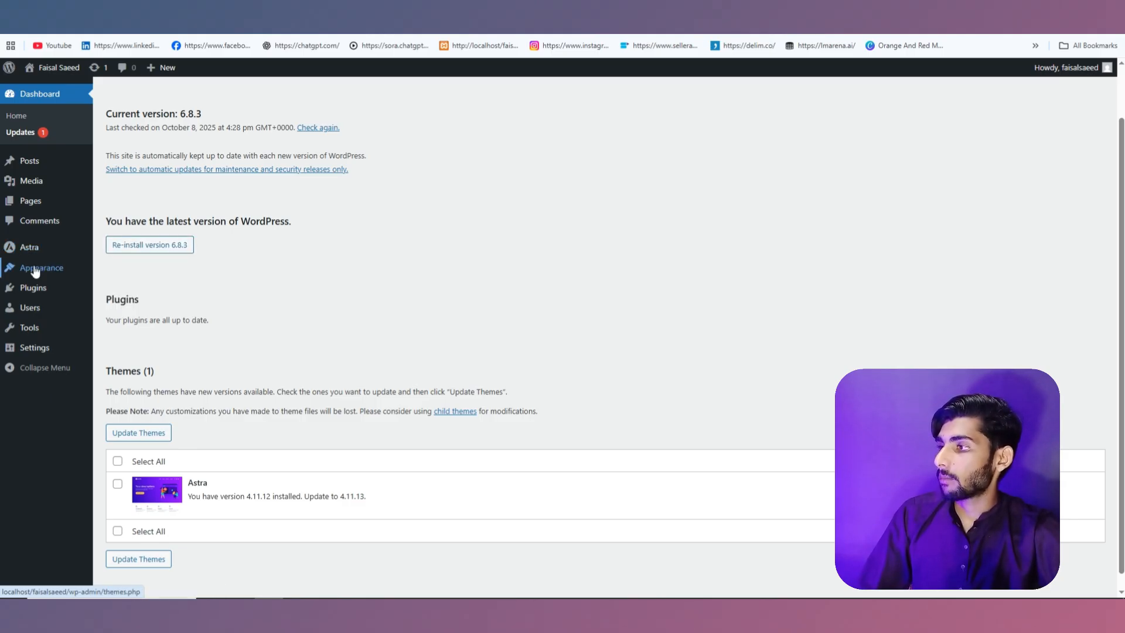
mouse_move(32, 276)
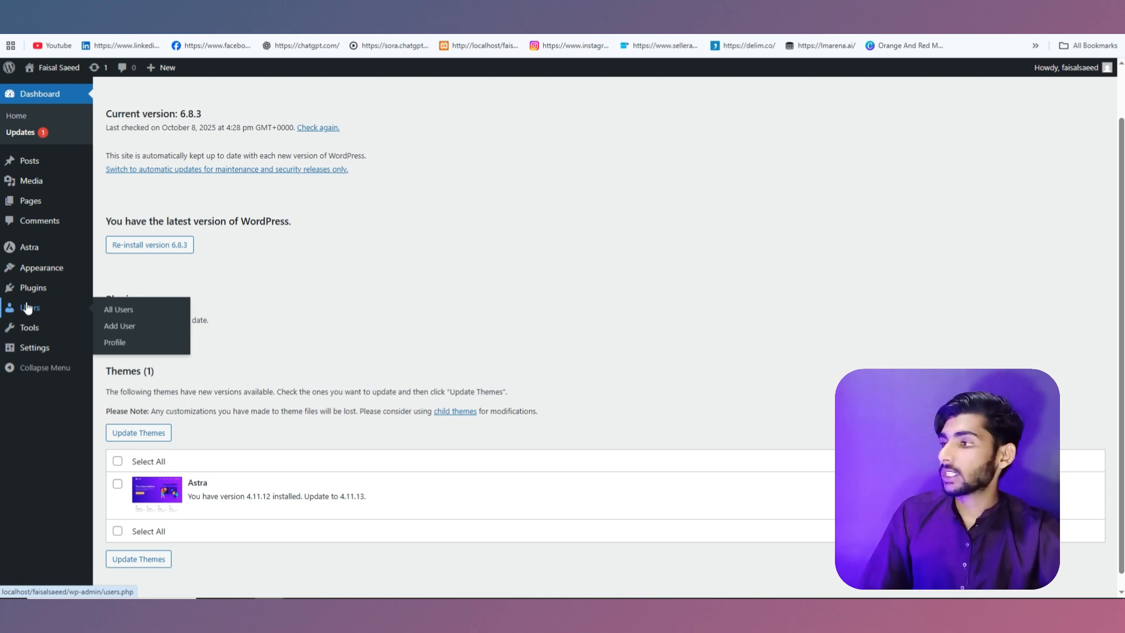
mouse_move(27, 328)
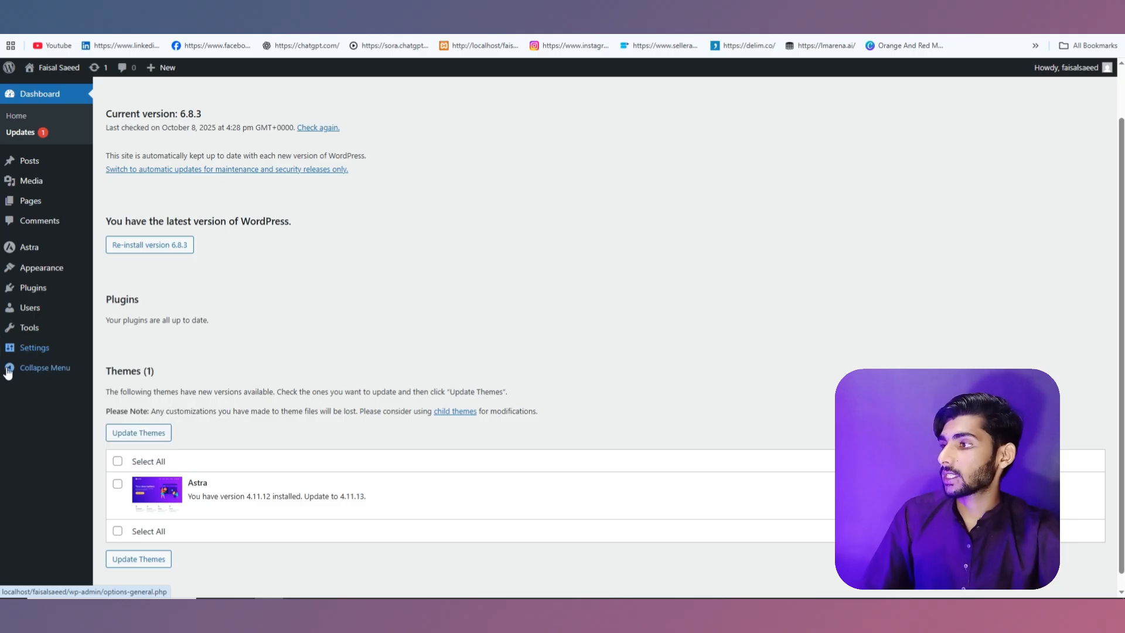
click(9, 368)
click(3, 330)
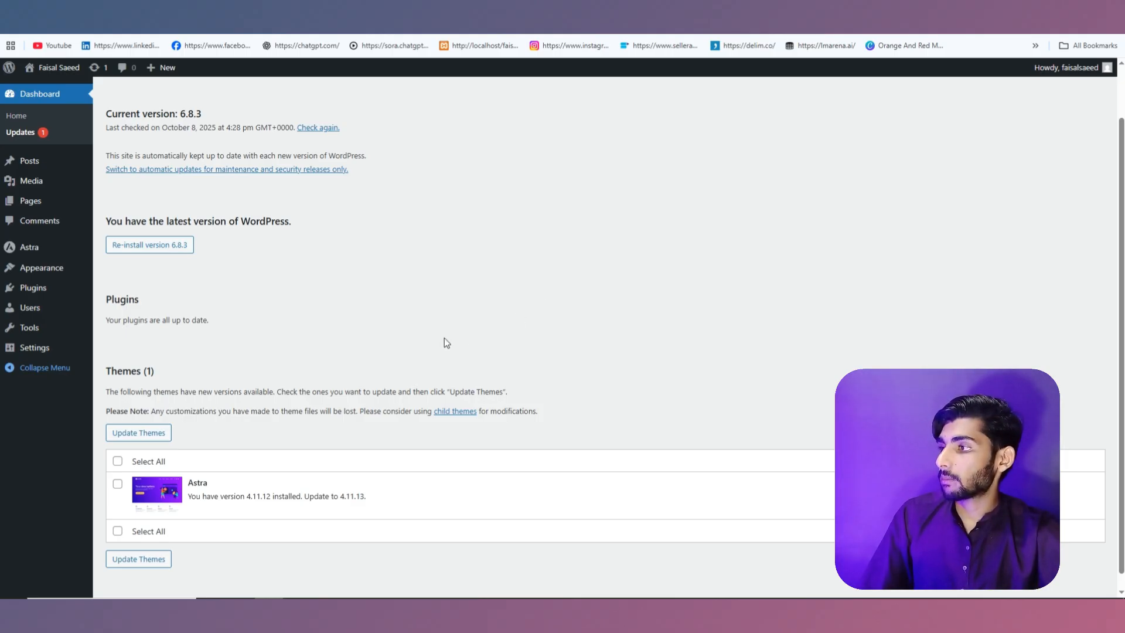
Step: Open the installed themes page and look over the active Astra theme's details
mouse_move(23, 287)
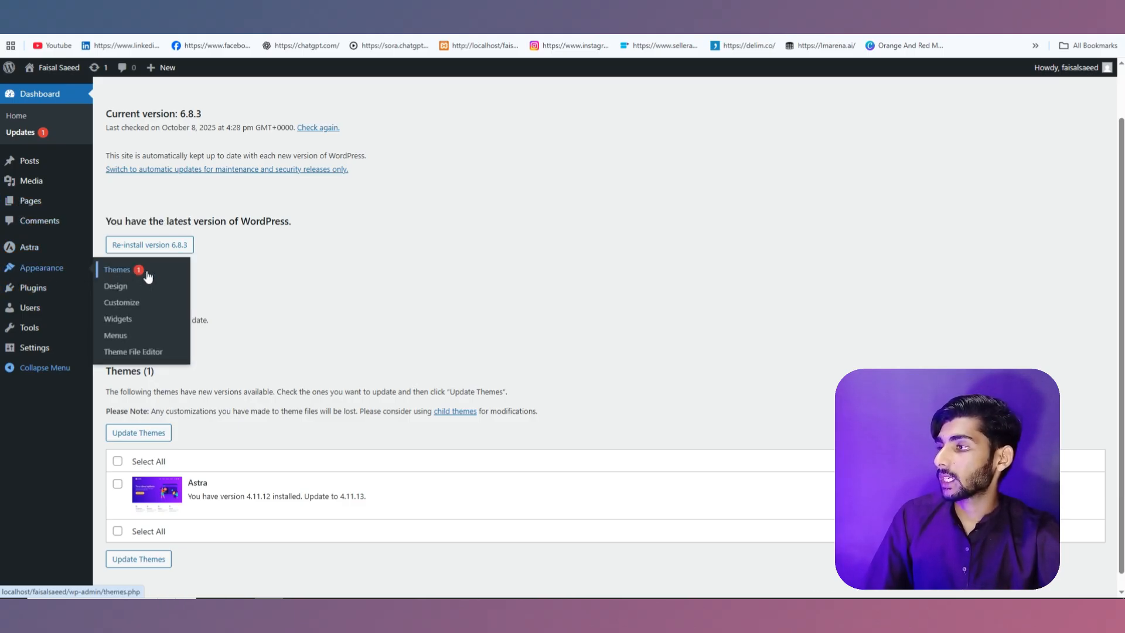
click(120, 276)
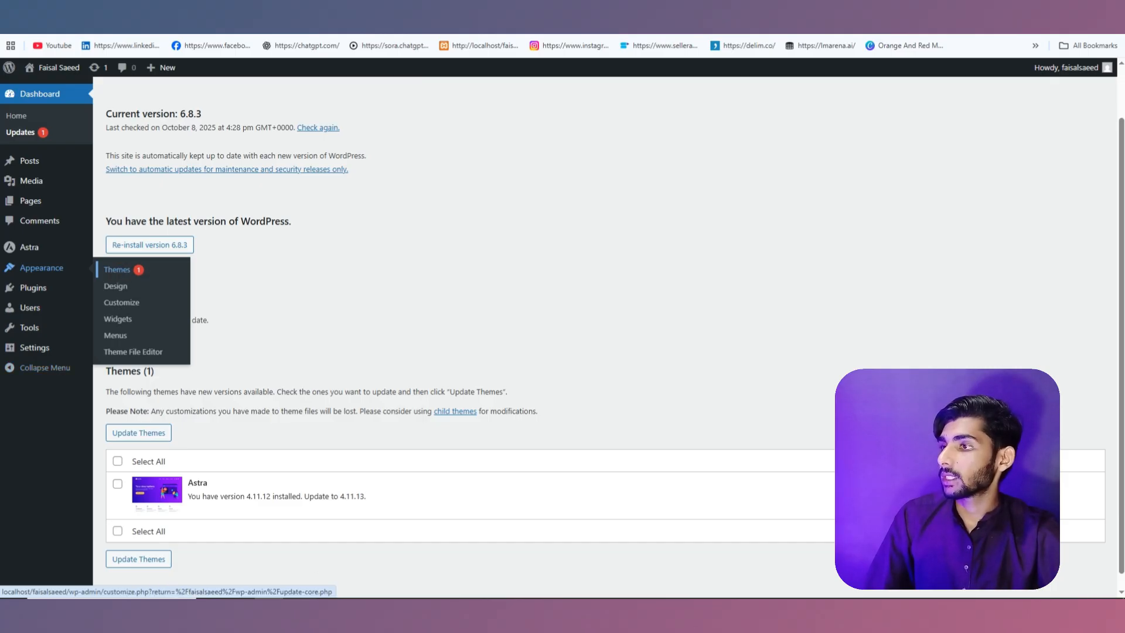
scroll(660, 491, down, 1)
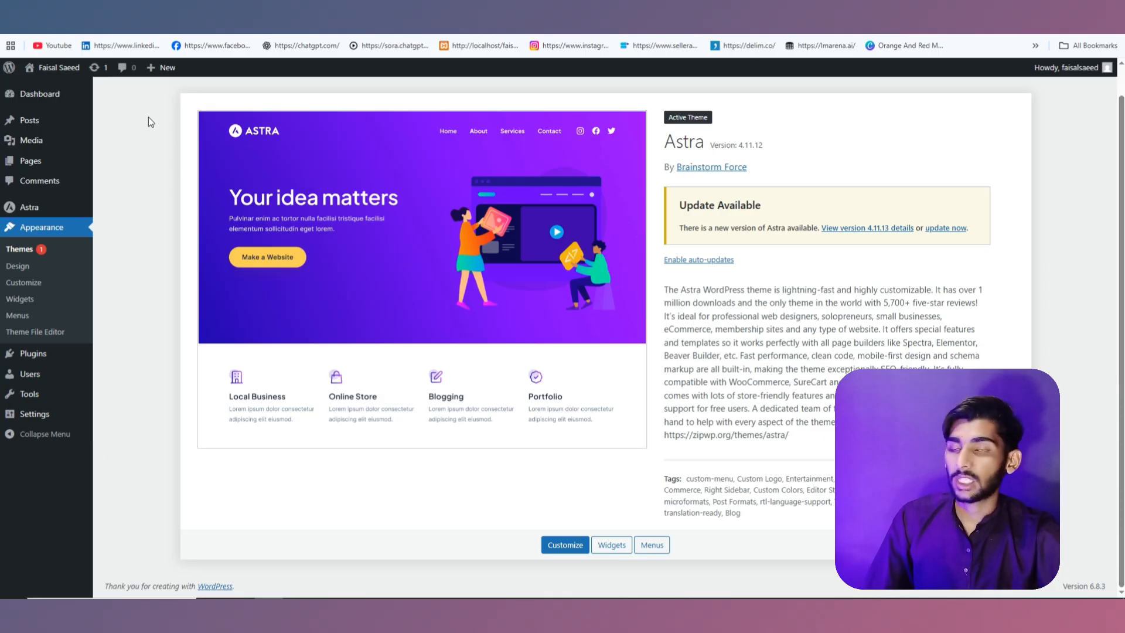
scroll(150, 122, up, 1)
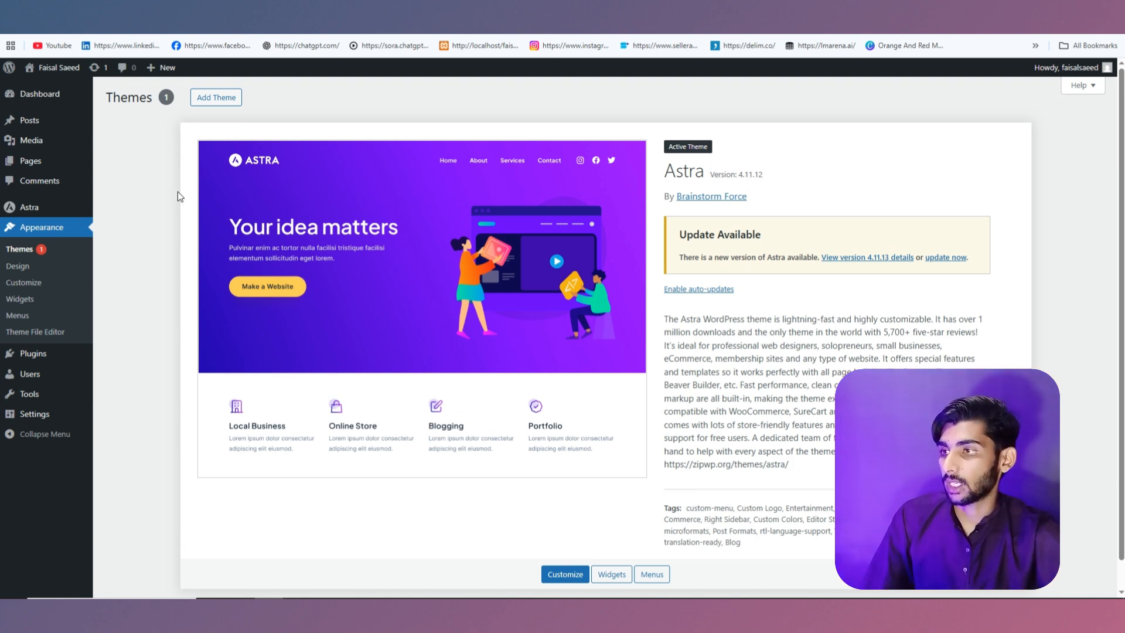
scroll(167, 280, down, 1)
scroll(167, 280, up, 1)
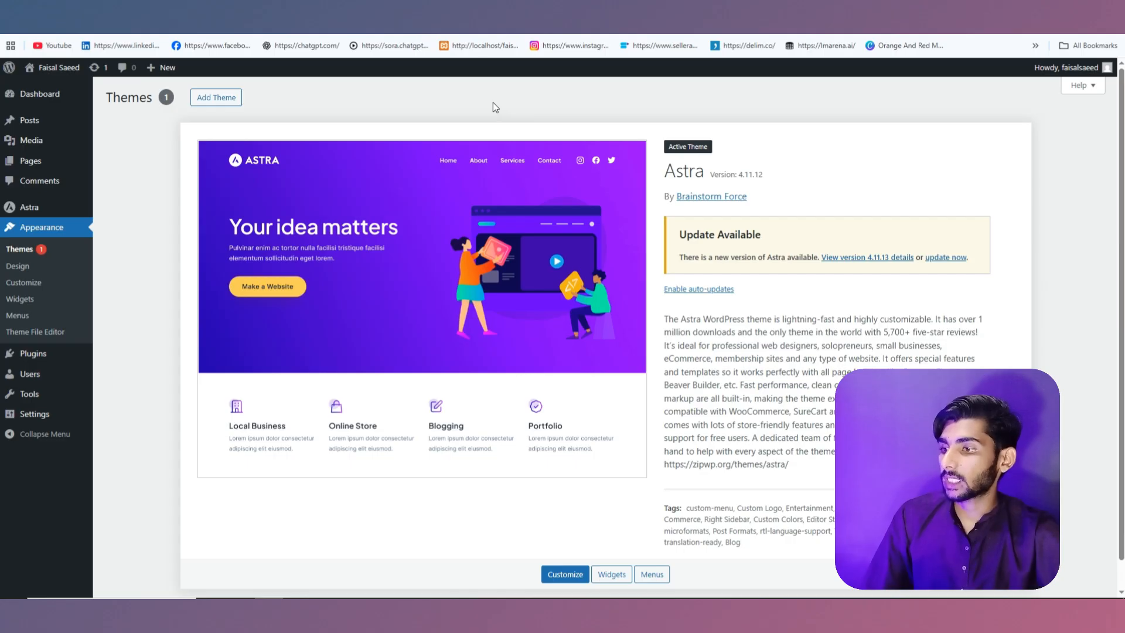
Step: Open the catalog for adding themes, preview Twenty Twenty-Five and install it
click(208, 100)
click(992, 130)
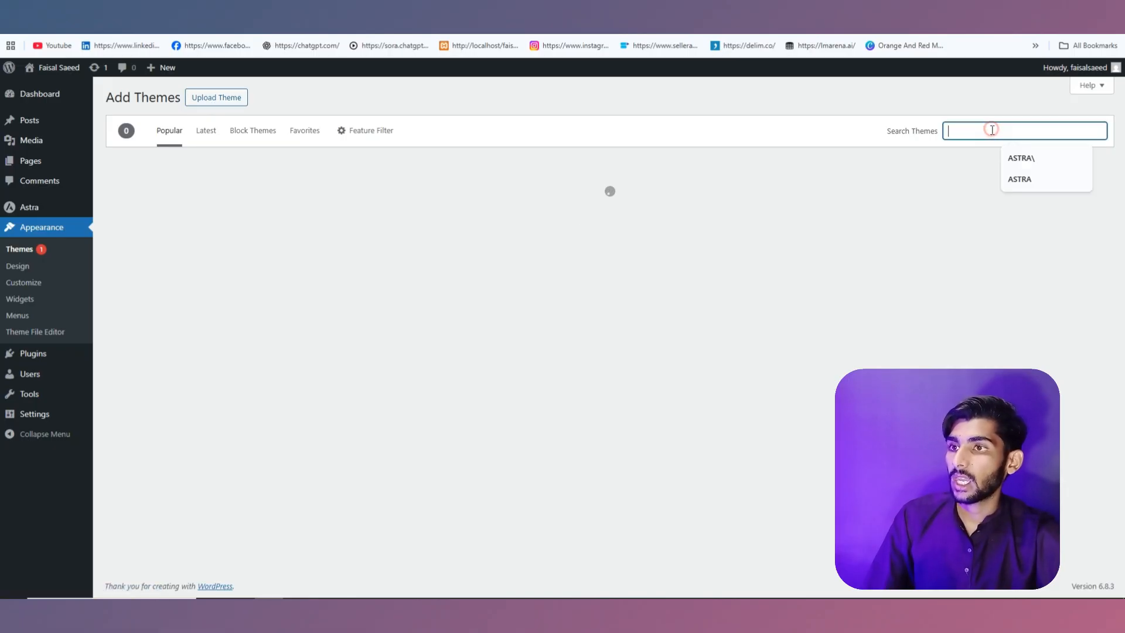
click(1014, 183)
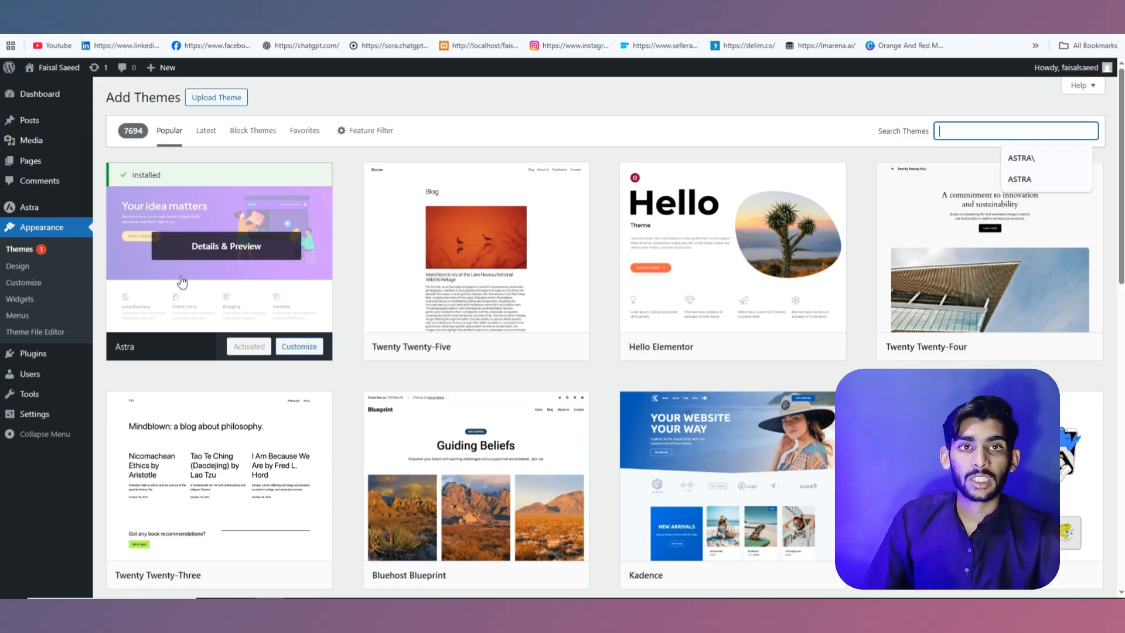
click(472, 280)
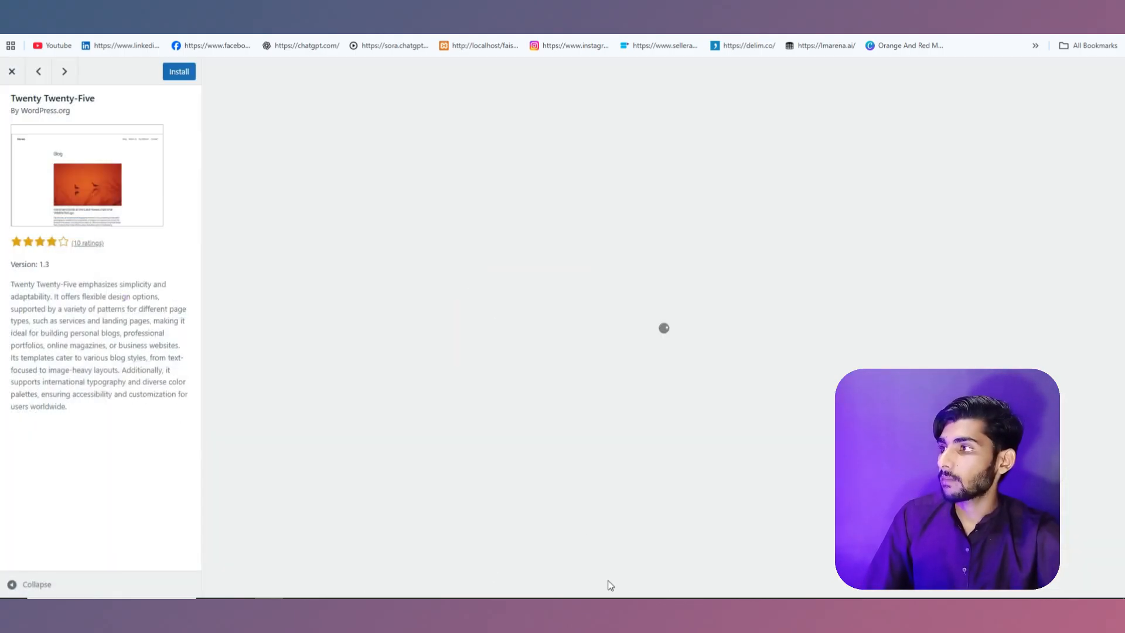
click(12, 71)
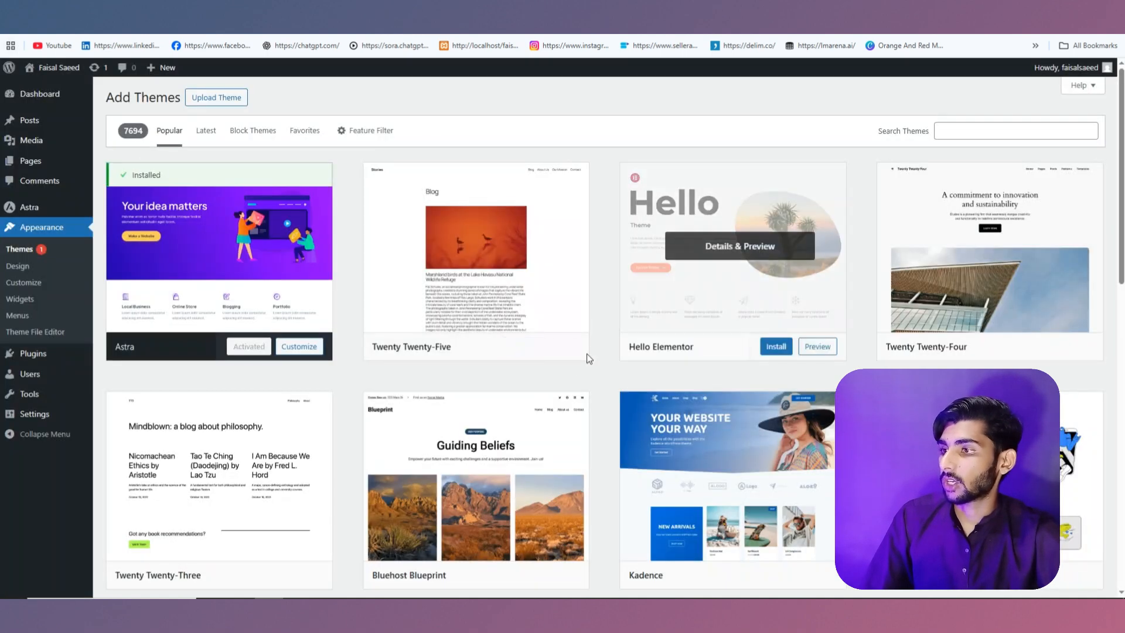
click(518, 350)
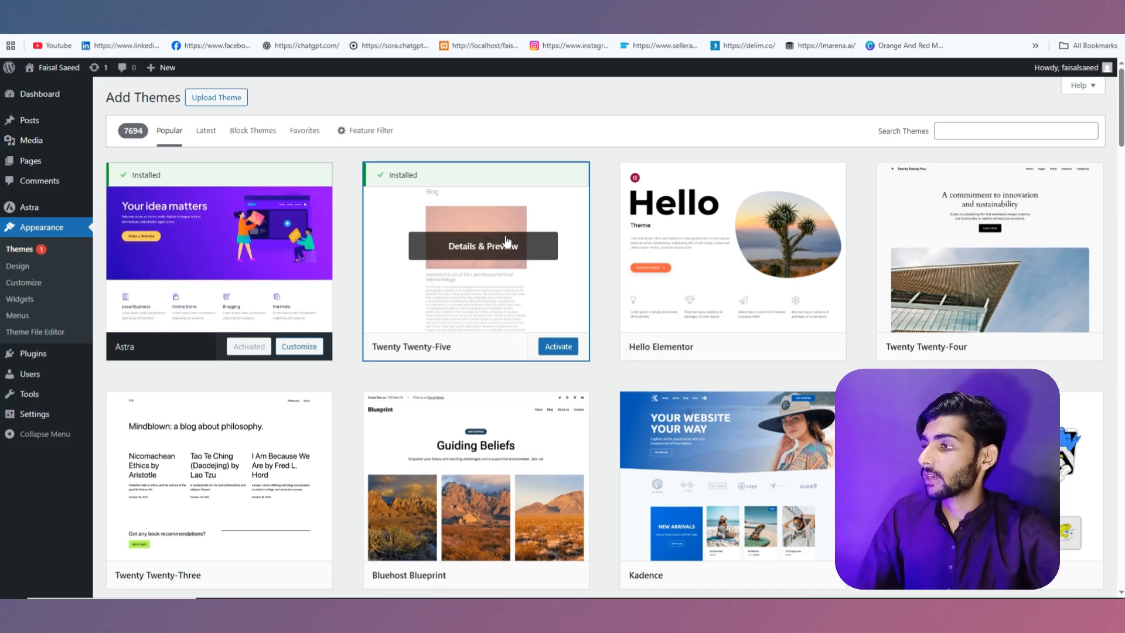
Step: Return to the installed themes and examine the Customize, Widgets and Menus options in the Astra theme's details, closing them when done
click(25, 253)
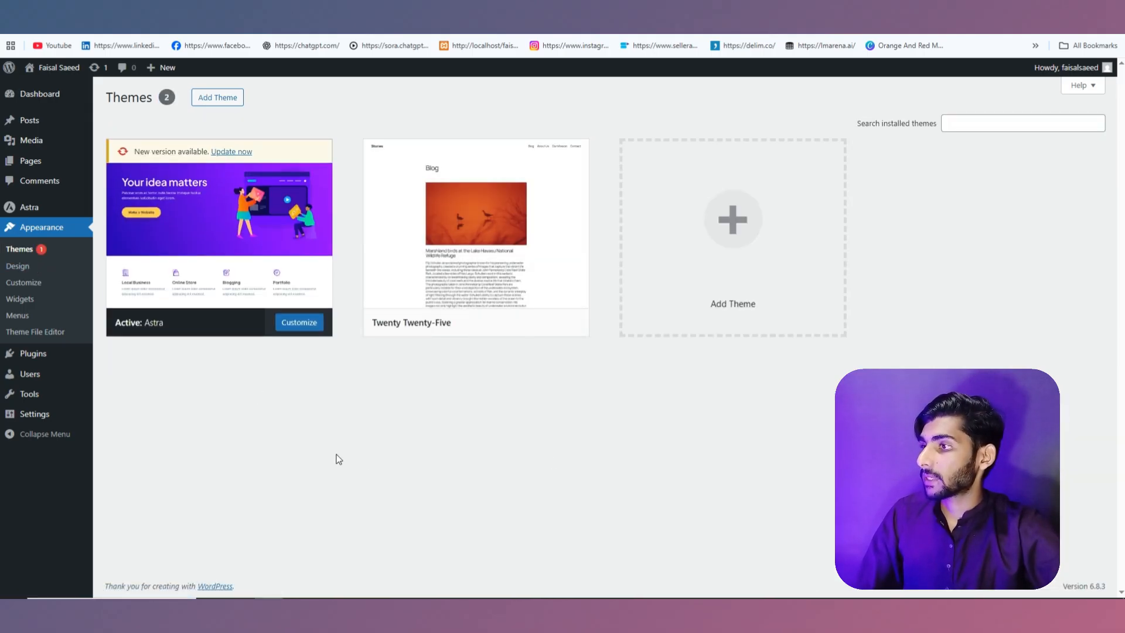
click(236, 263)
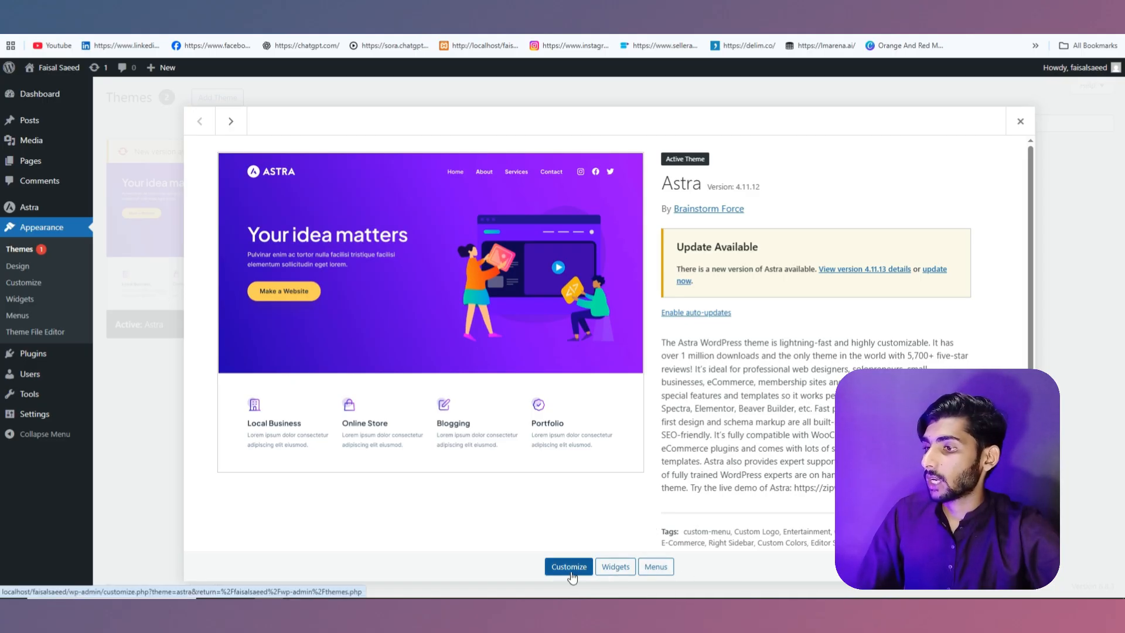
key(ctrl+alt+d)
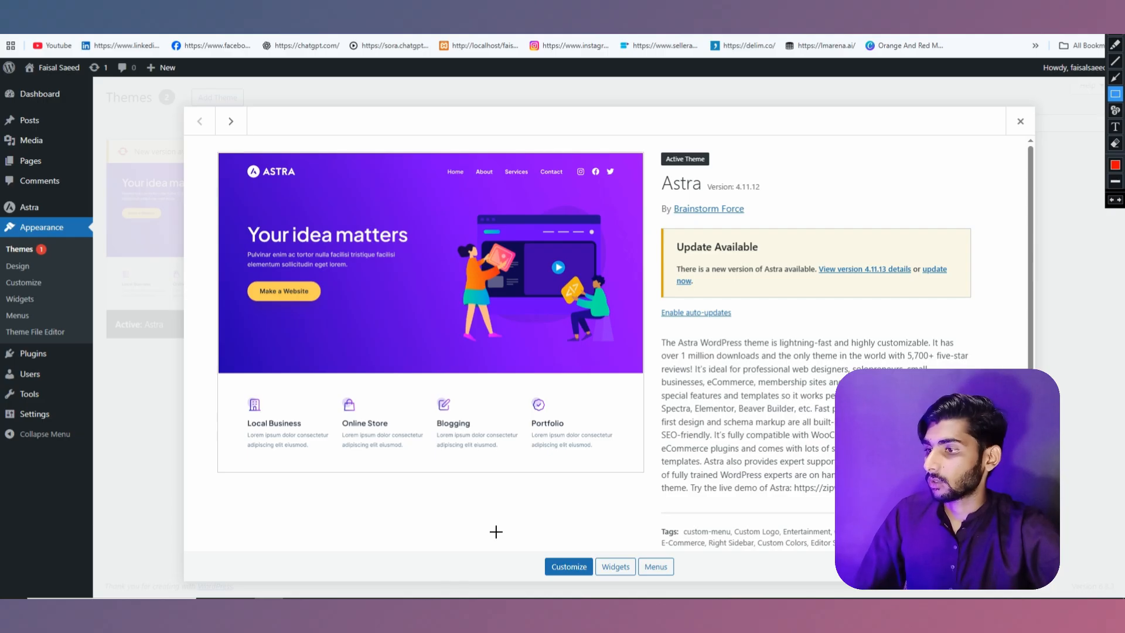
drag(546, 527, 706, 594)
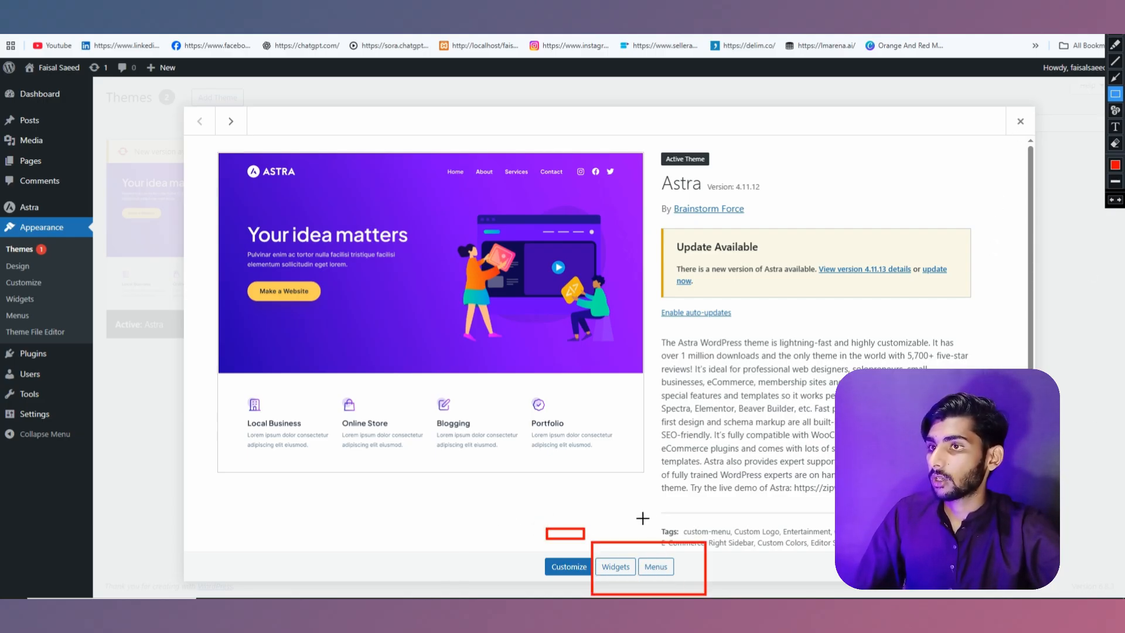
click(1021, 121)
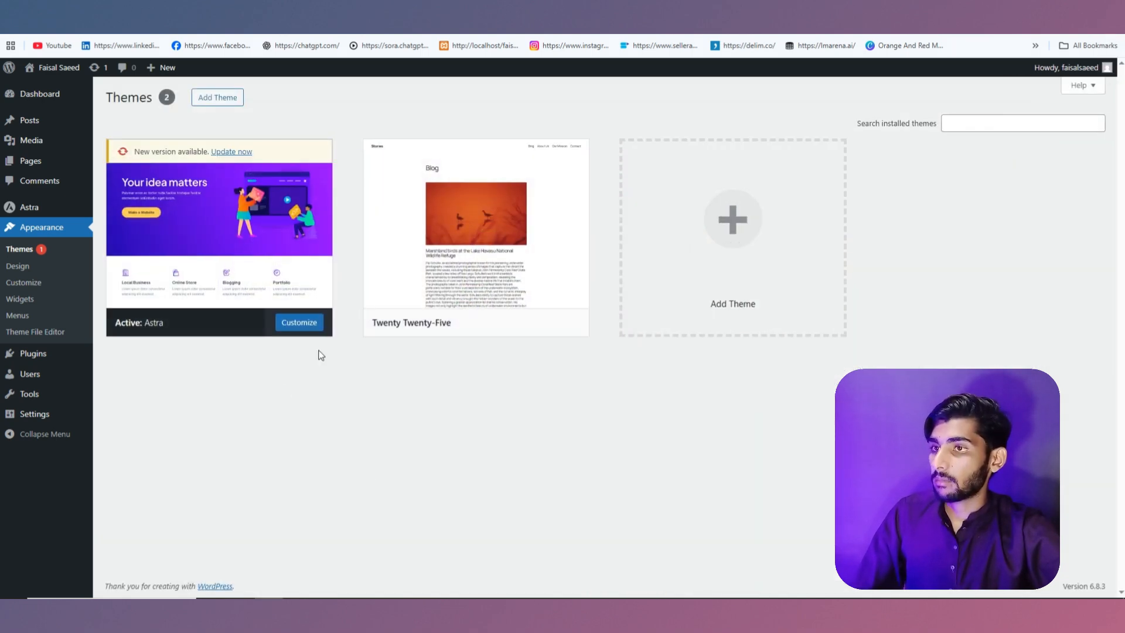
Step: Delete the inactive Twenty Twenty-Five theme from its theme details and confirm the deletion
click(469, 234)
key(ctrl+alt+d)
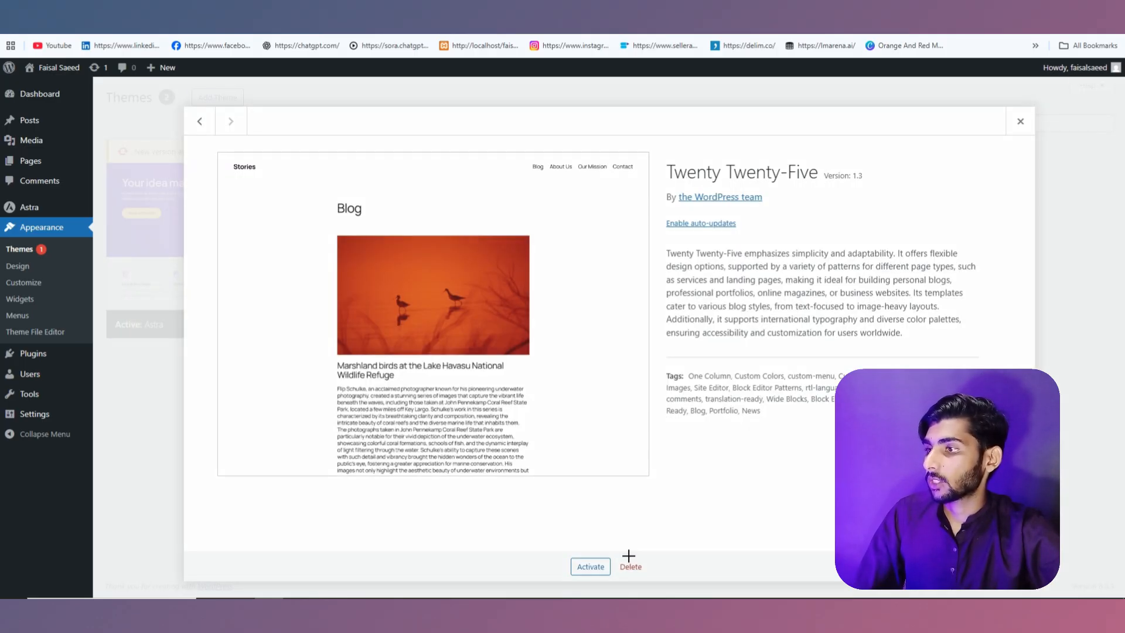
drag(538, 540, 678, 590)
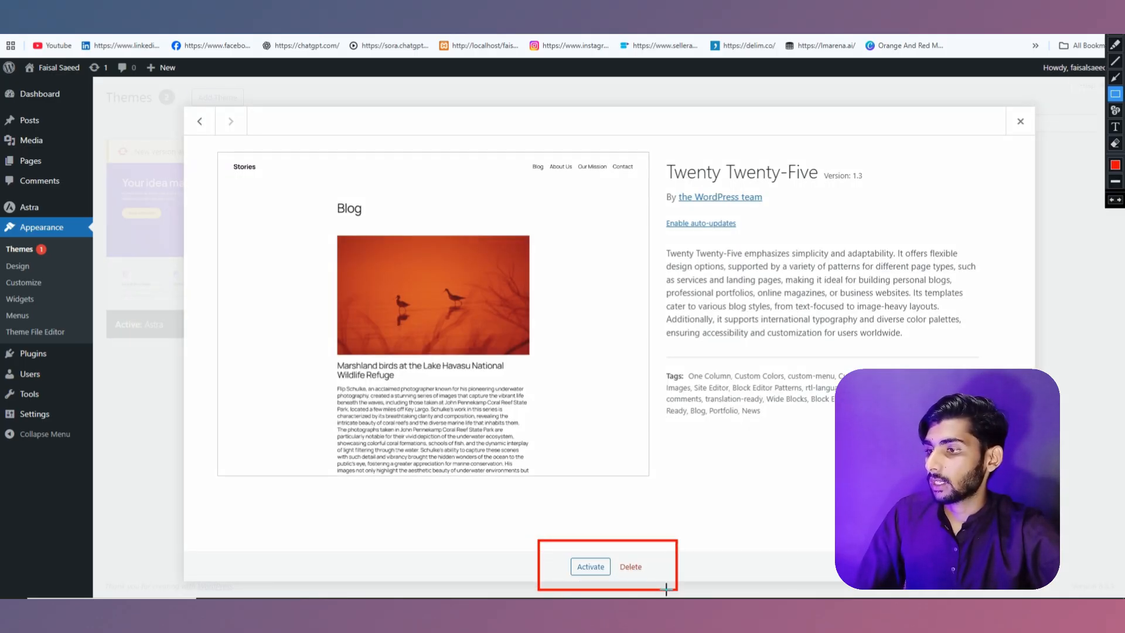
click(1115, 77)
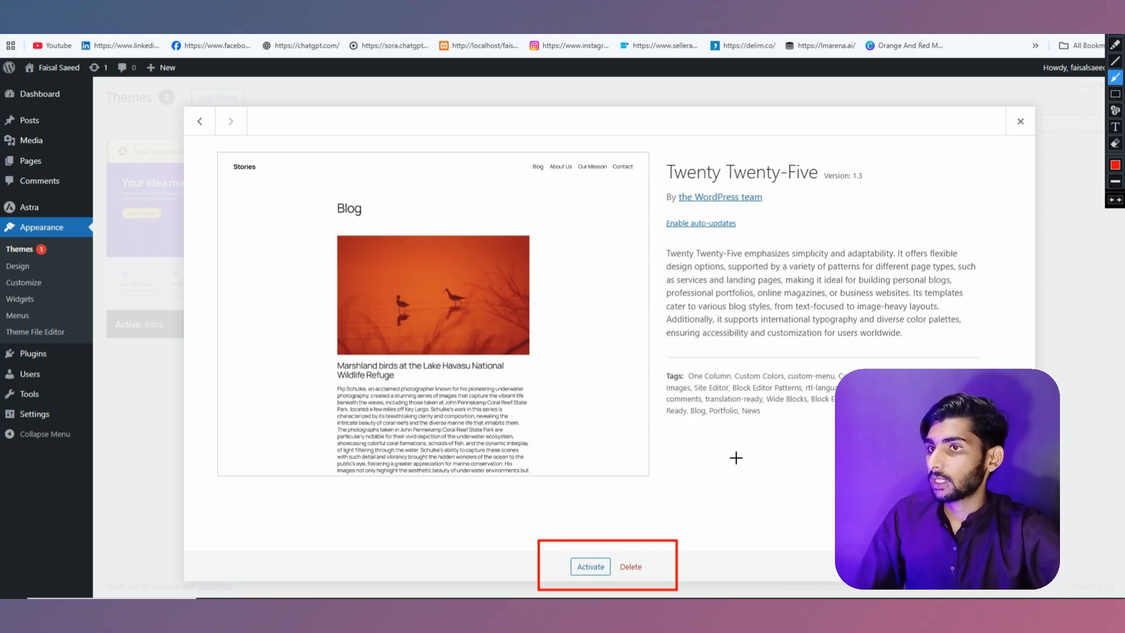
drag(735, 459, 639, 554)
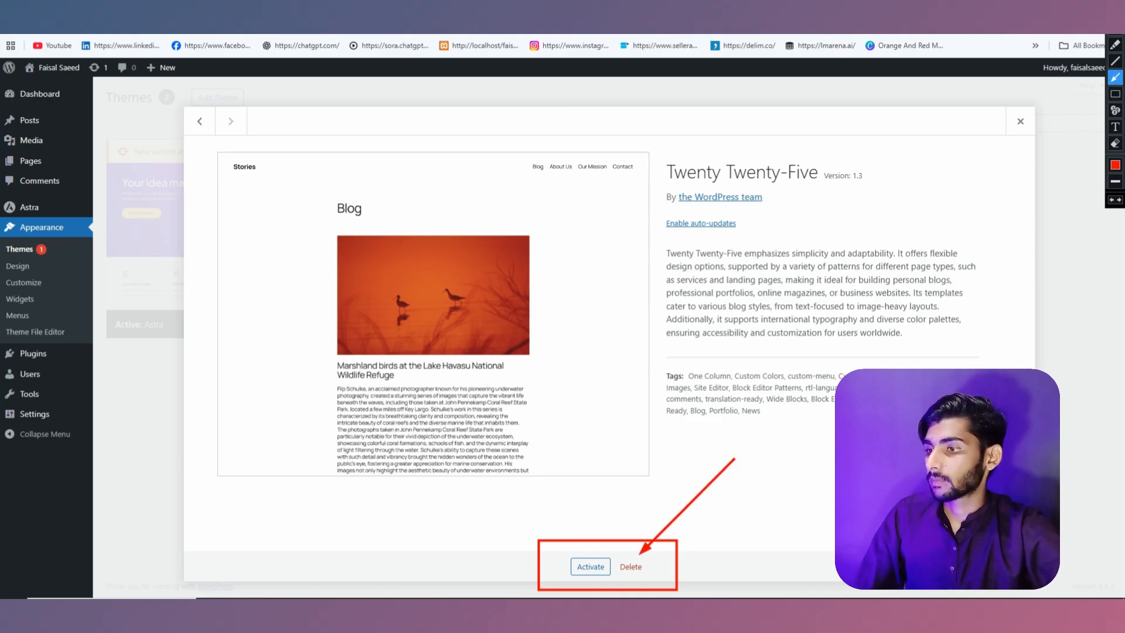
click(1105, 37)
click(632, 567)
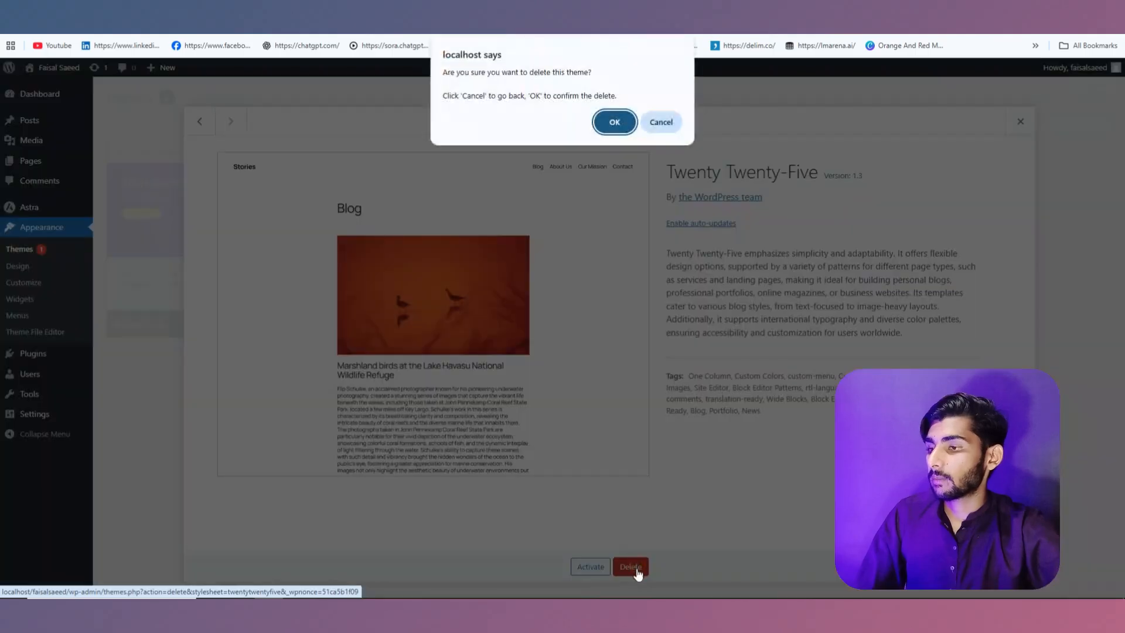
click(612, 121)
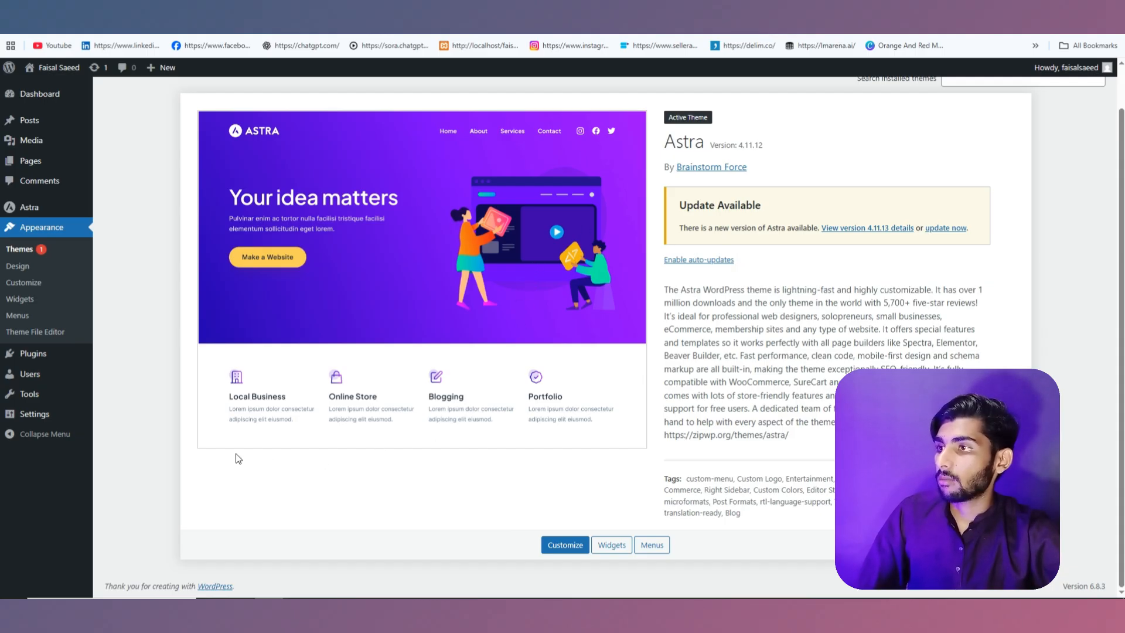
Step: Open the list of installed plugins
mouse_move(38, 360)
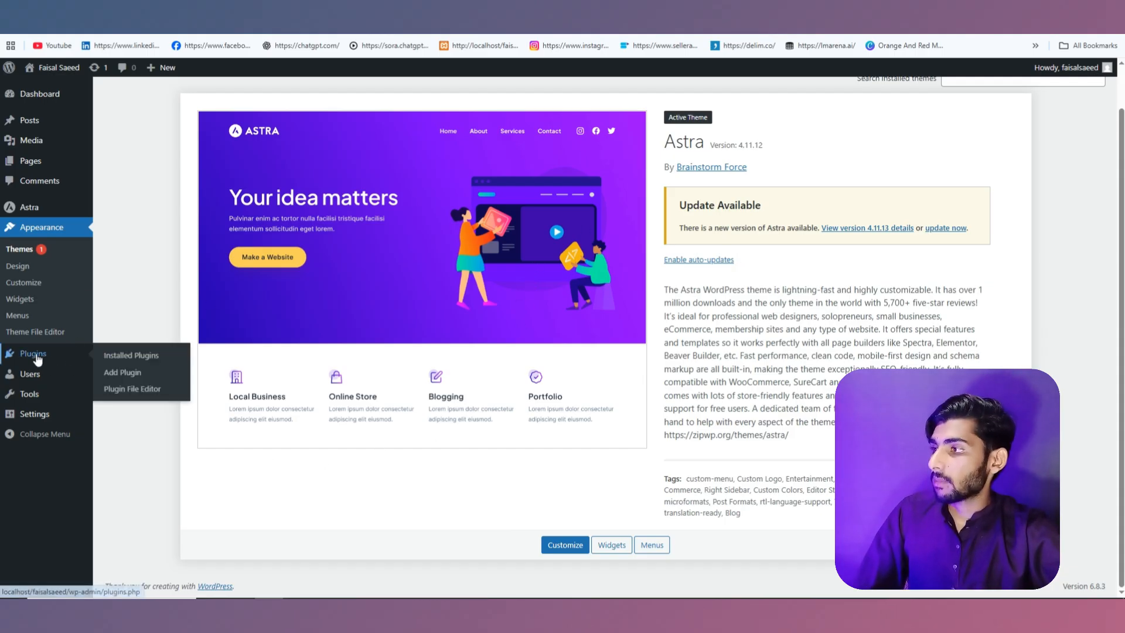
click(136, 356)
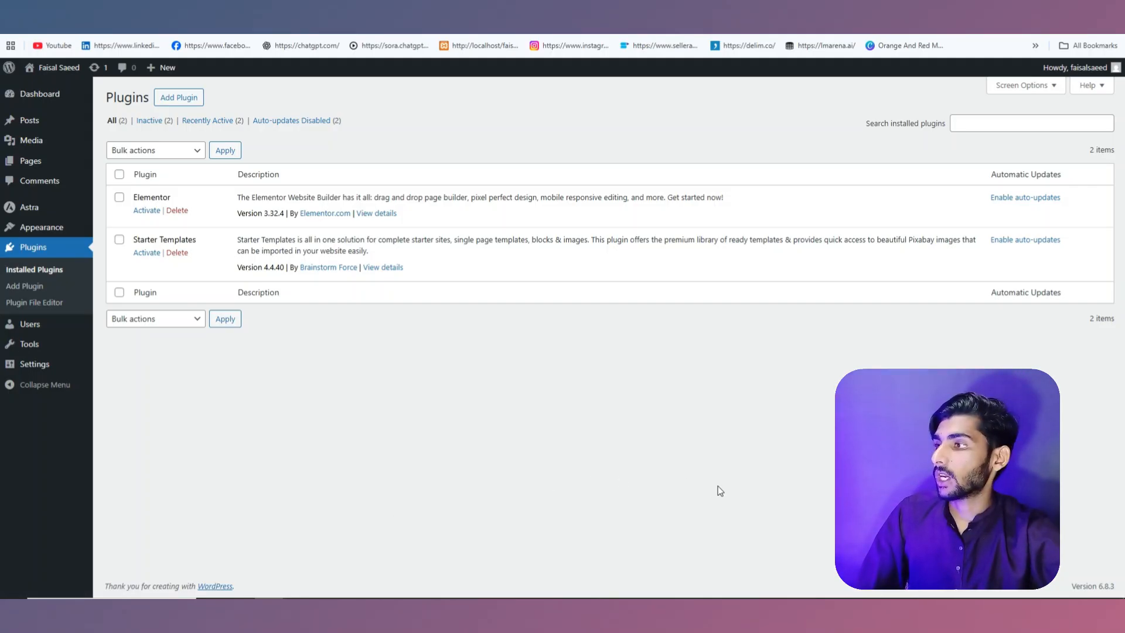
Step: Mark the installed plugin list with a red rectangle and arrows at Elementor and Starter Templates in the screen annotation tool, and clear the markings
key(ctrl+alt+d)
click(1115, 94)
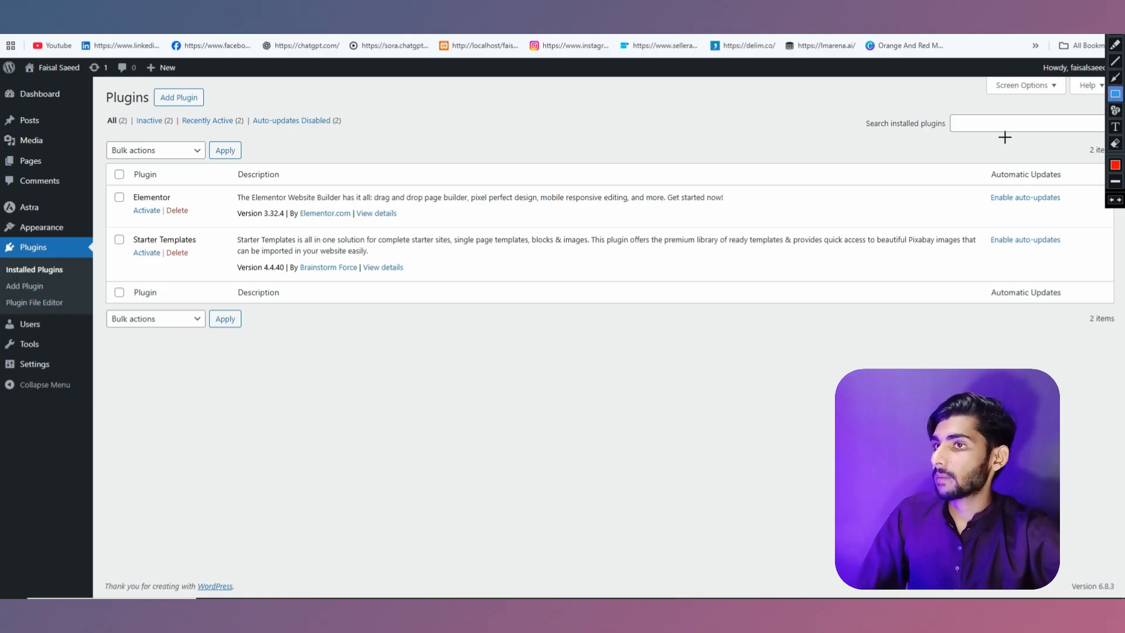
mouse_move(97, 157)
mouse_down()
mouse_move(239, 234)
mouse_move(607, 296)
mouse_up()
drag(613, 297, 685, 297)
click(1115, 77)
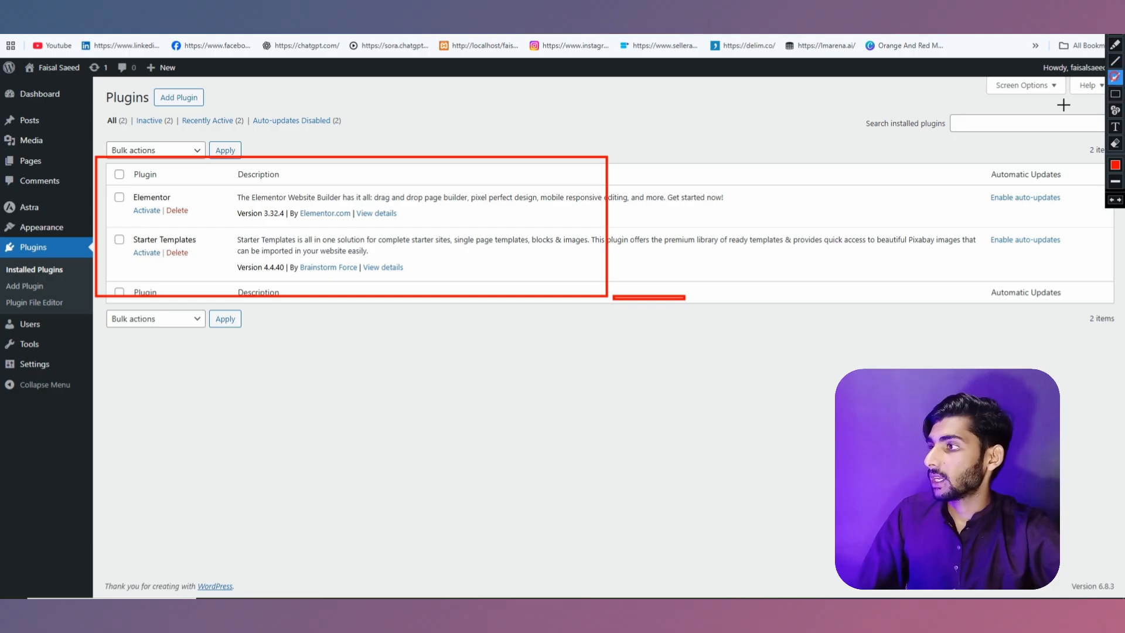
drag(253, 280, 187, 200)
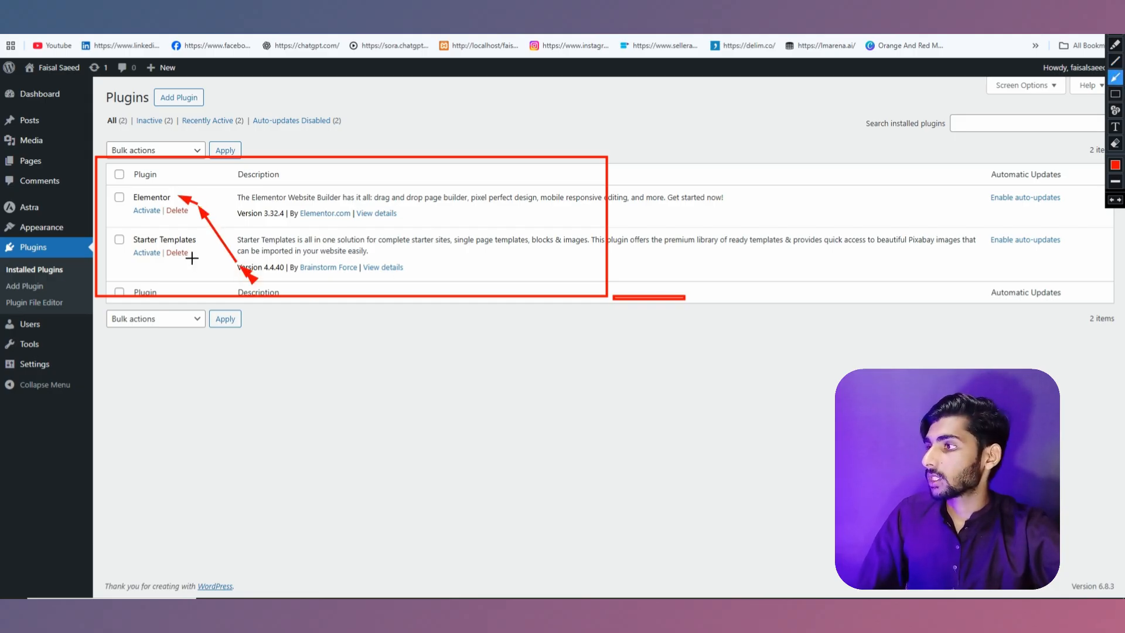
drag(197, 276, 193, 251)
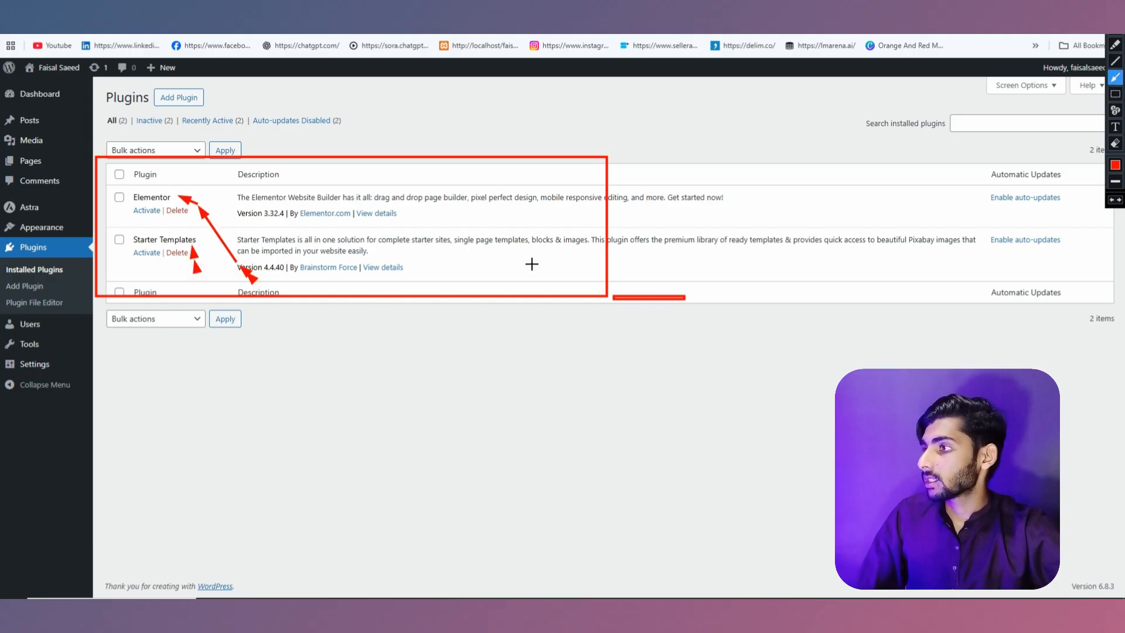
key(Escape)
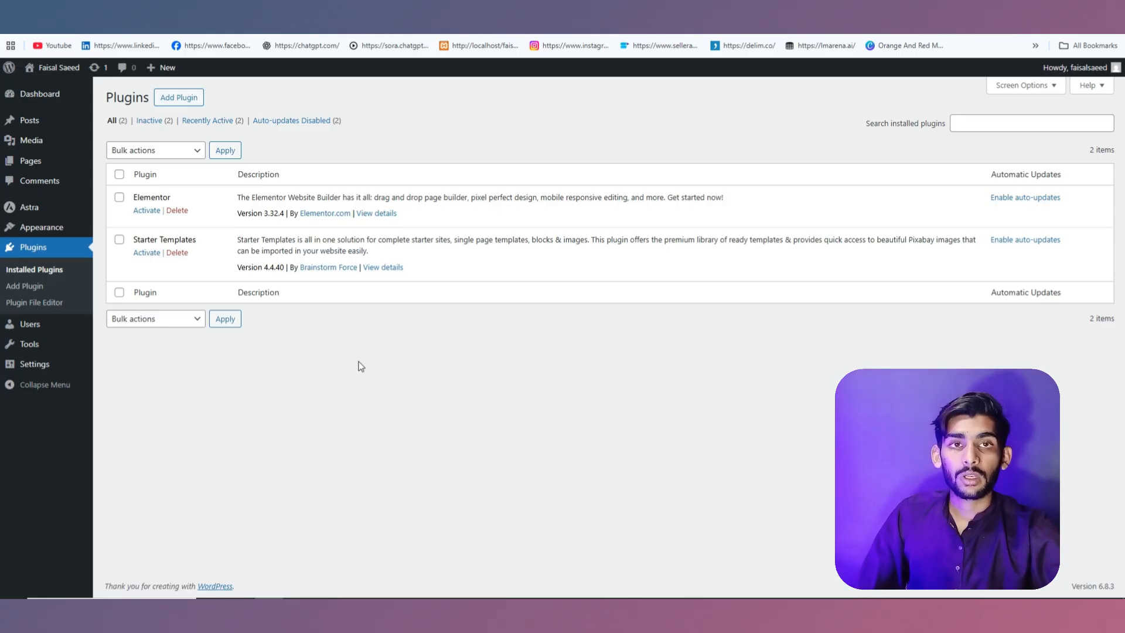
Step: Open the catalog for adding plugins and search for "updraft"
click(180, 103)
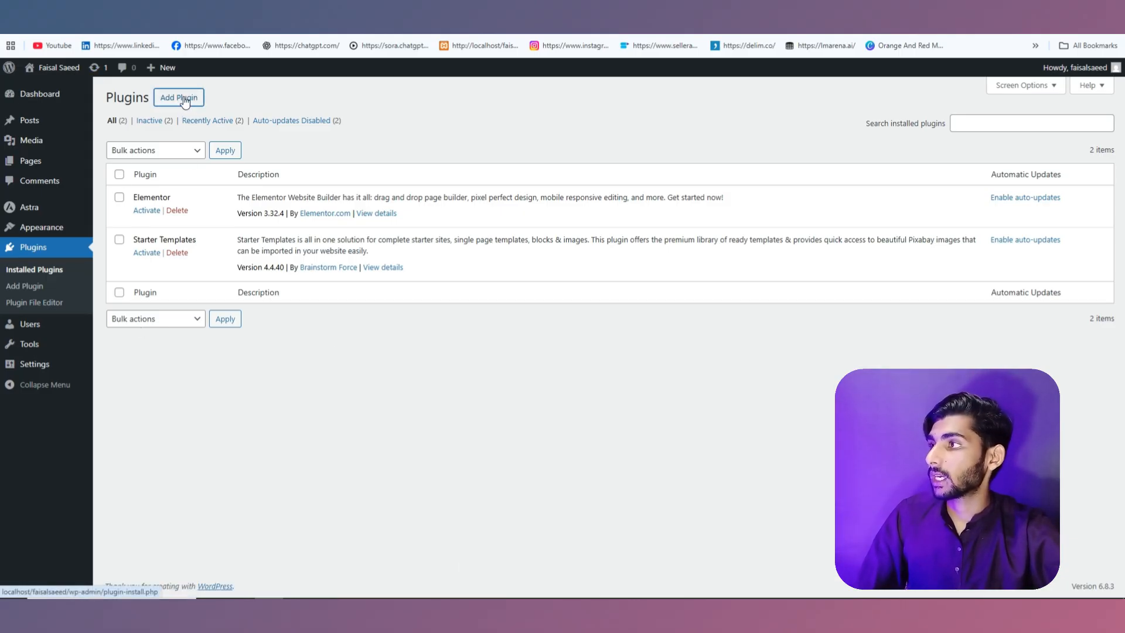
click(184, 100)
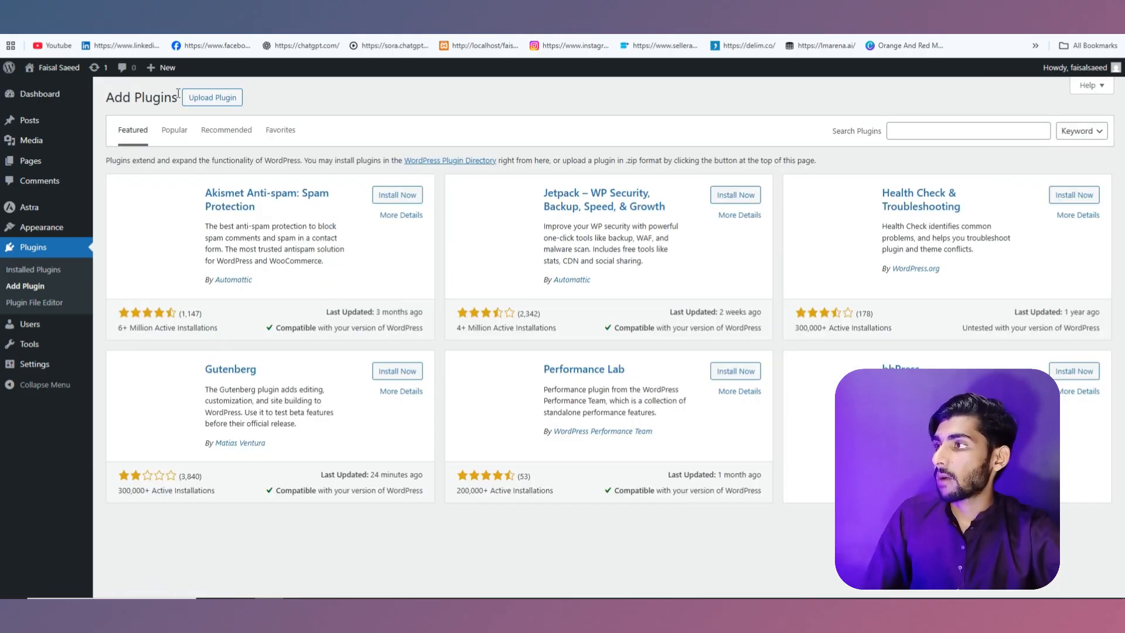
click(902, 131)
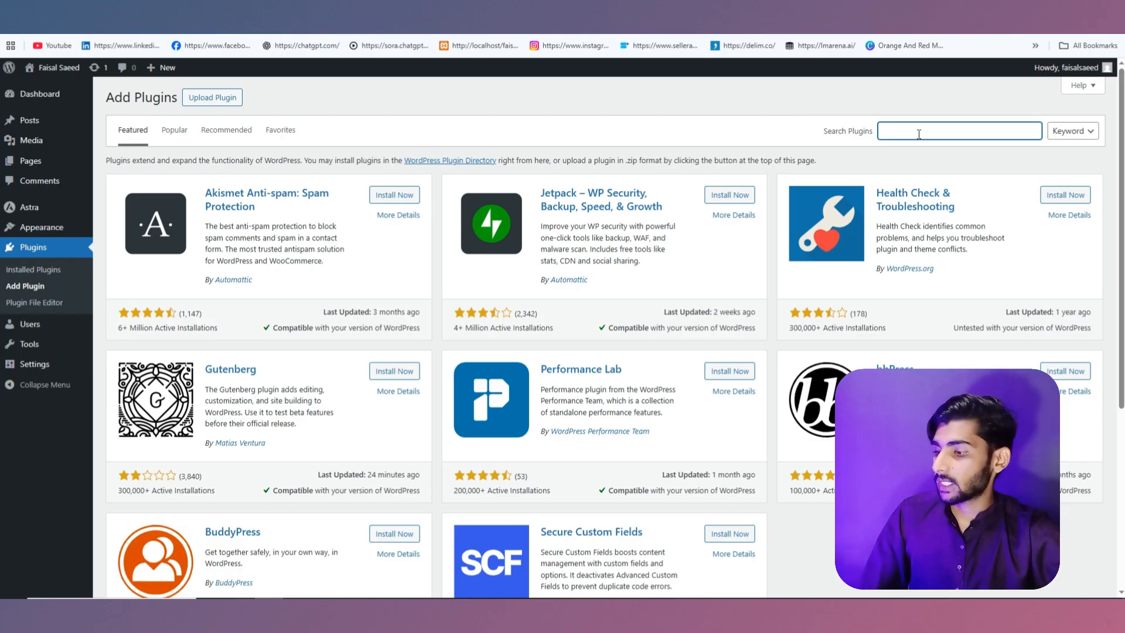
text(u)
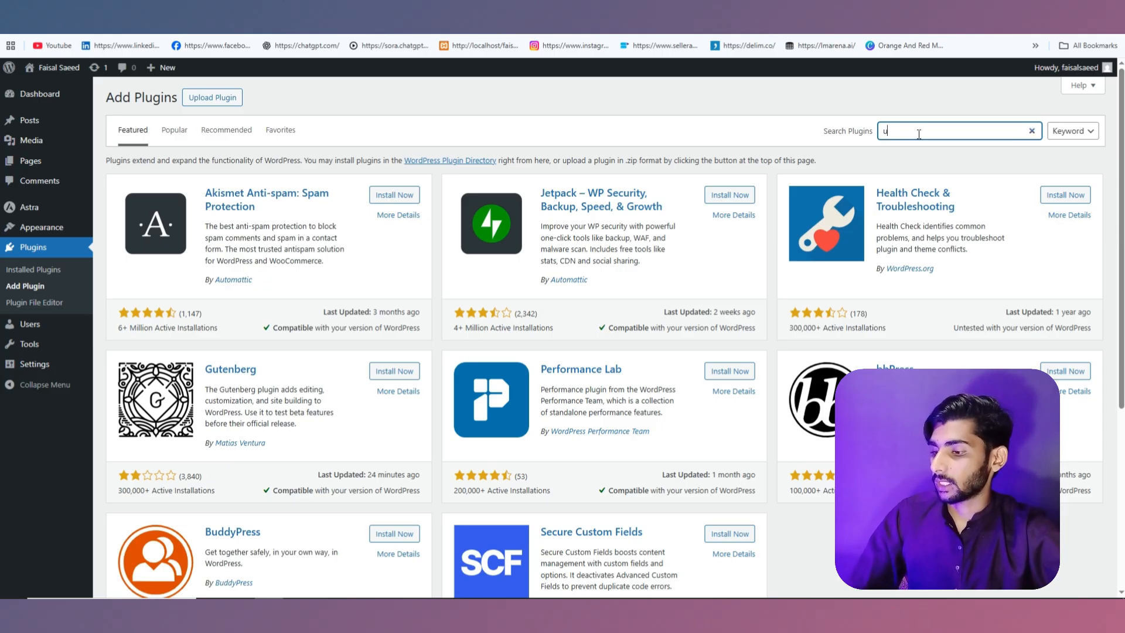
text(pdraft)
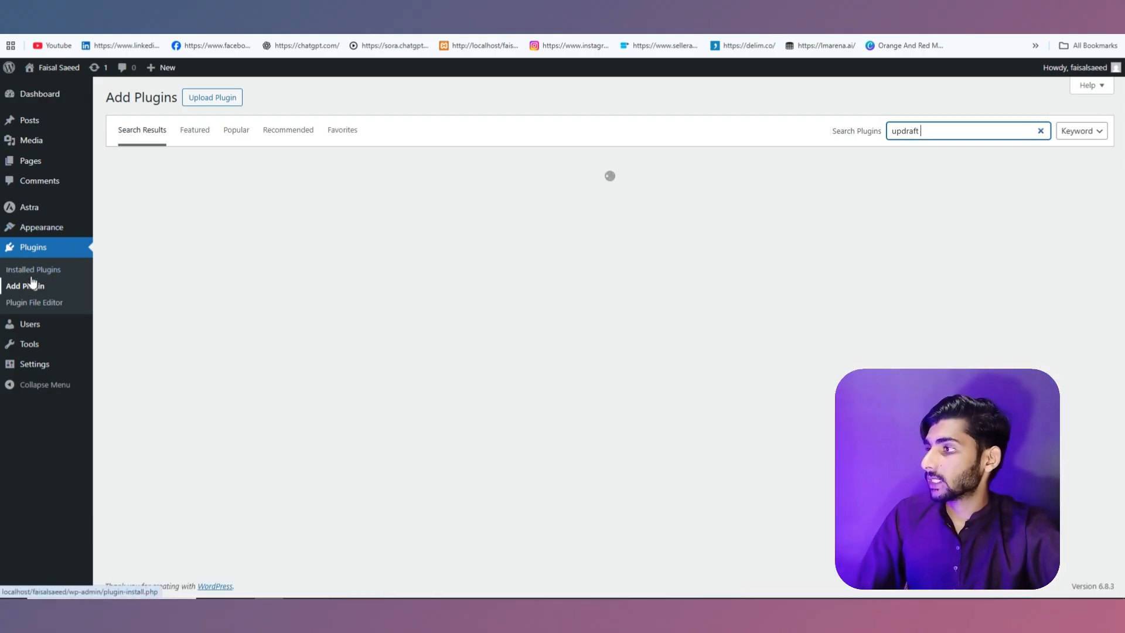
Step: Return to the installed plugins, select all of them to examine the available bulk actions, and clear the selection without applying any
click(31, 253)
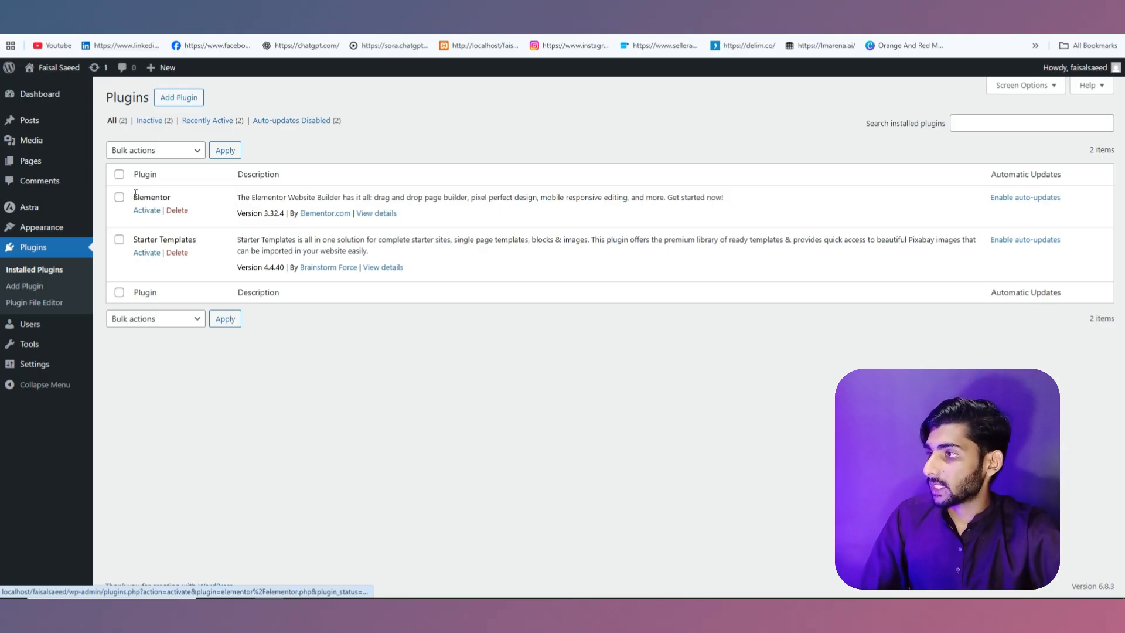
click(119, 174)
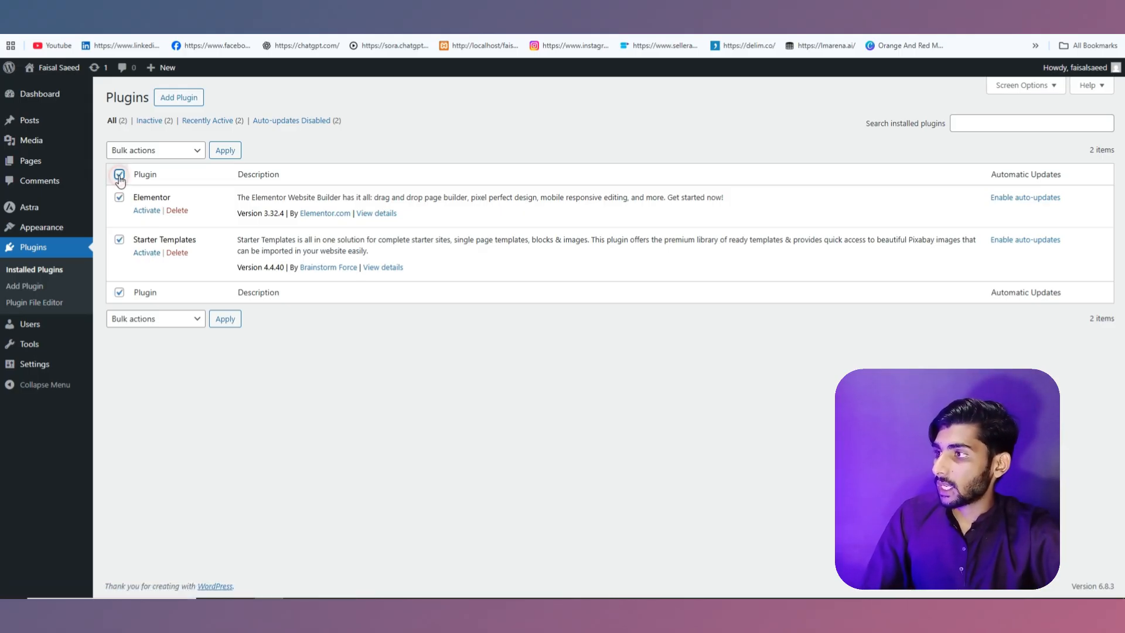
click(147, 154)
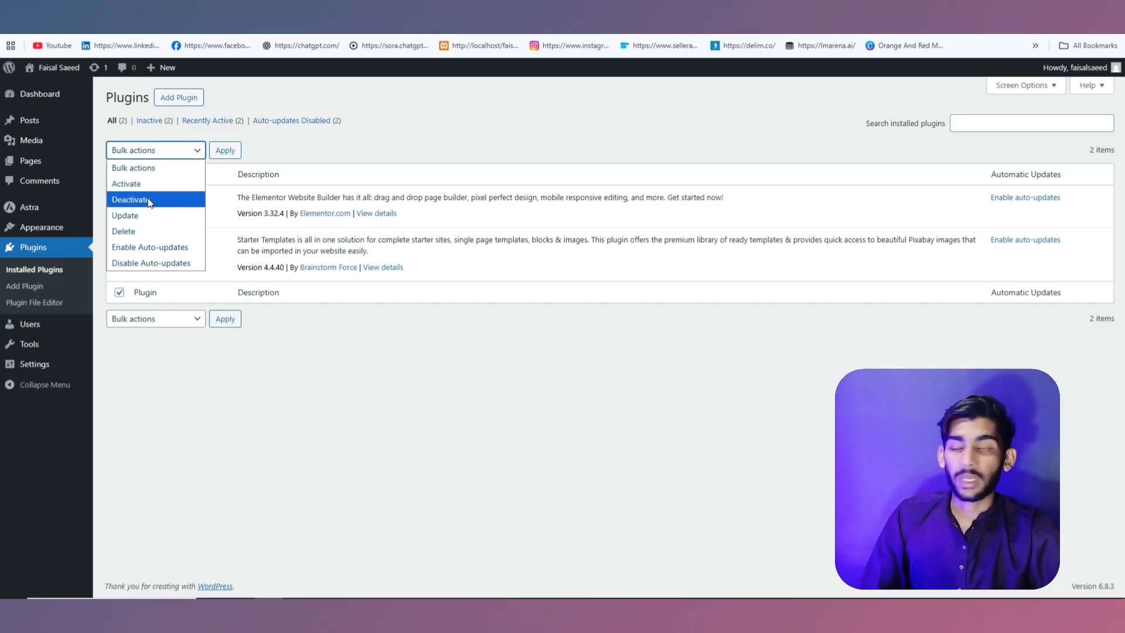
click(272, 153)
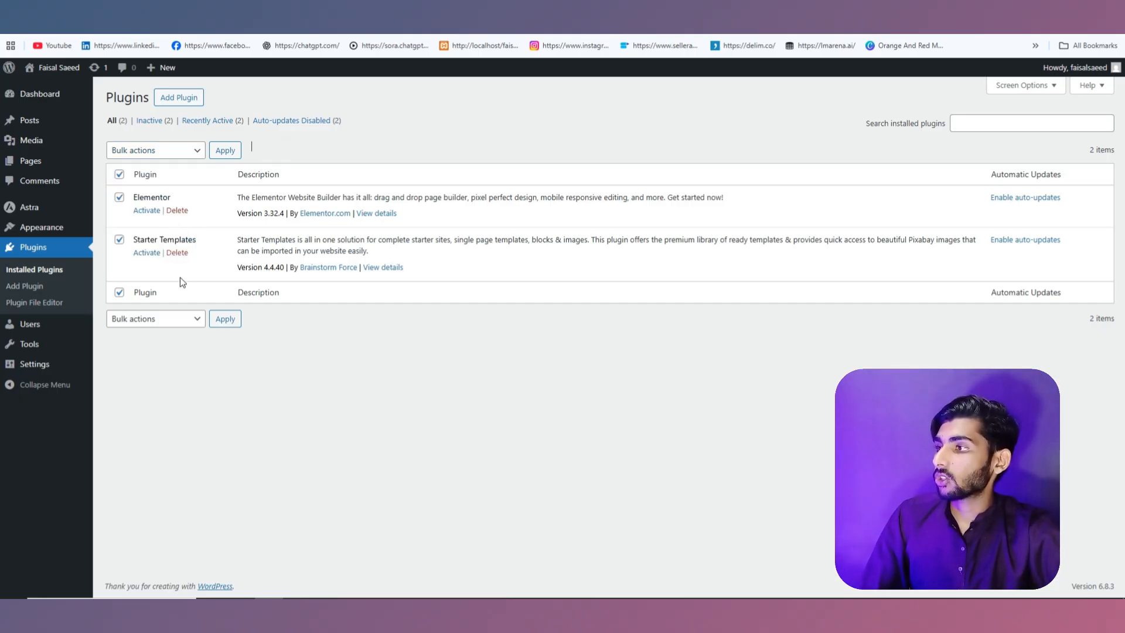
click(281, 355)
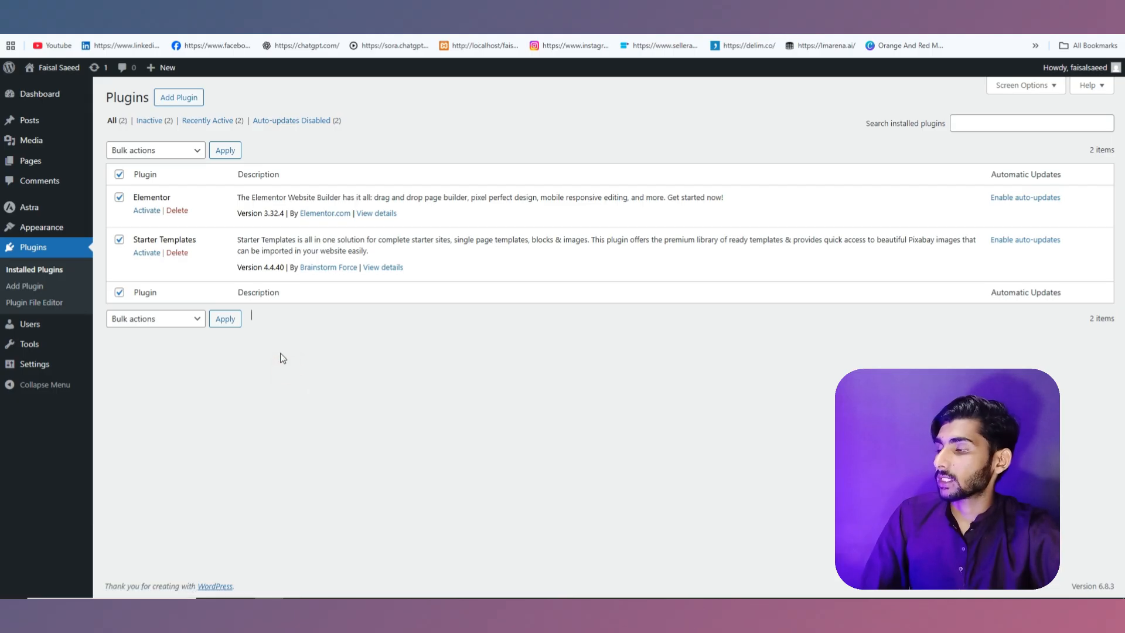
click(119, 174)
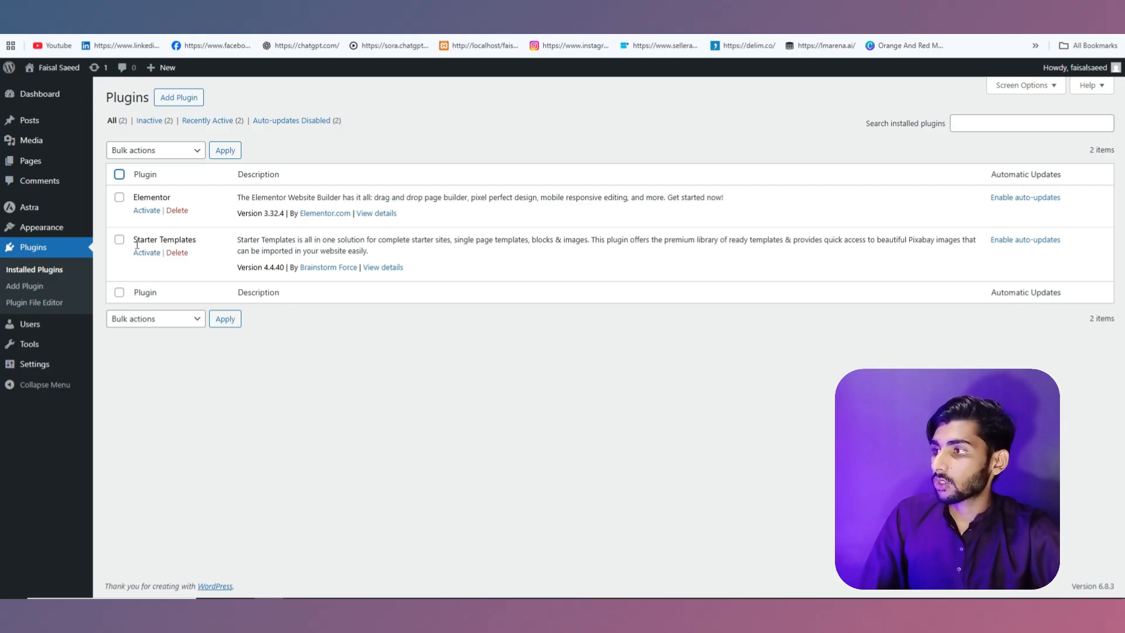
Step: Activate the Elementor and Starter Templates plugins
drag(135, 240, 199, 244)
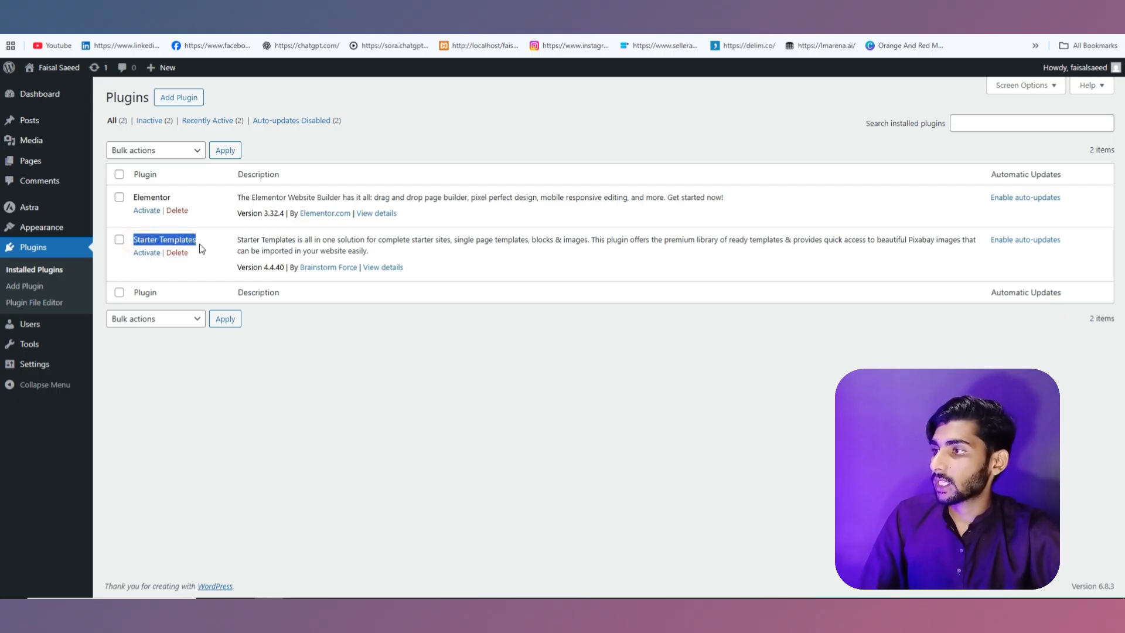
click(306, 356)
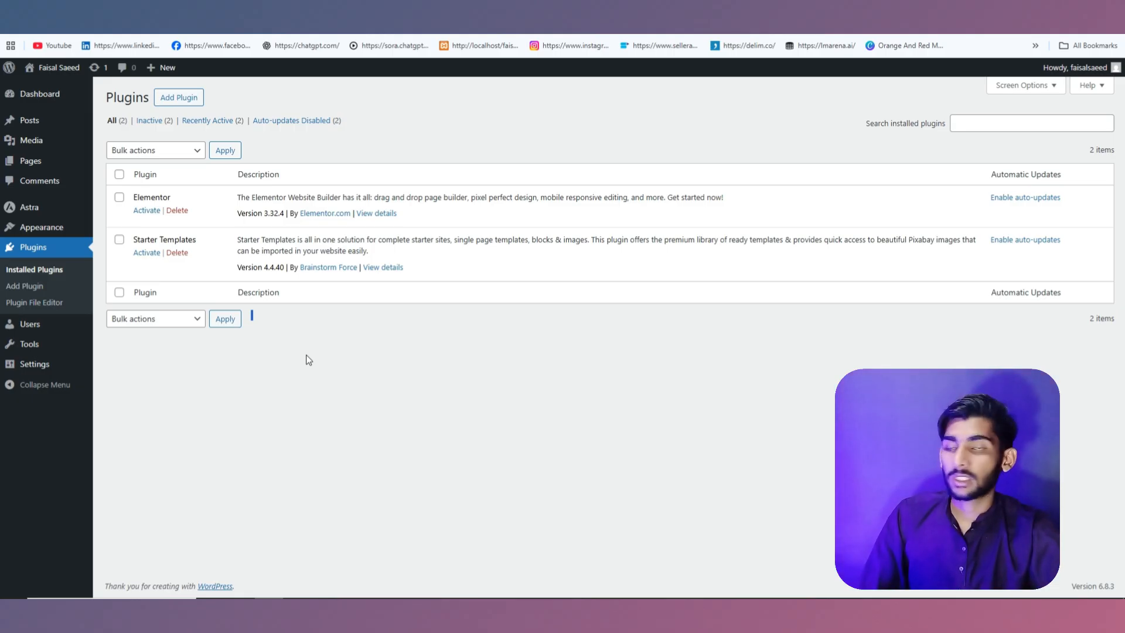
click(146, 211)
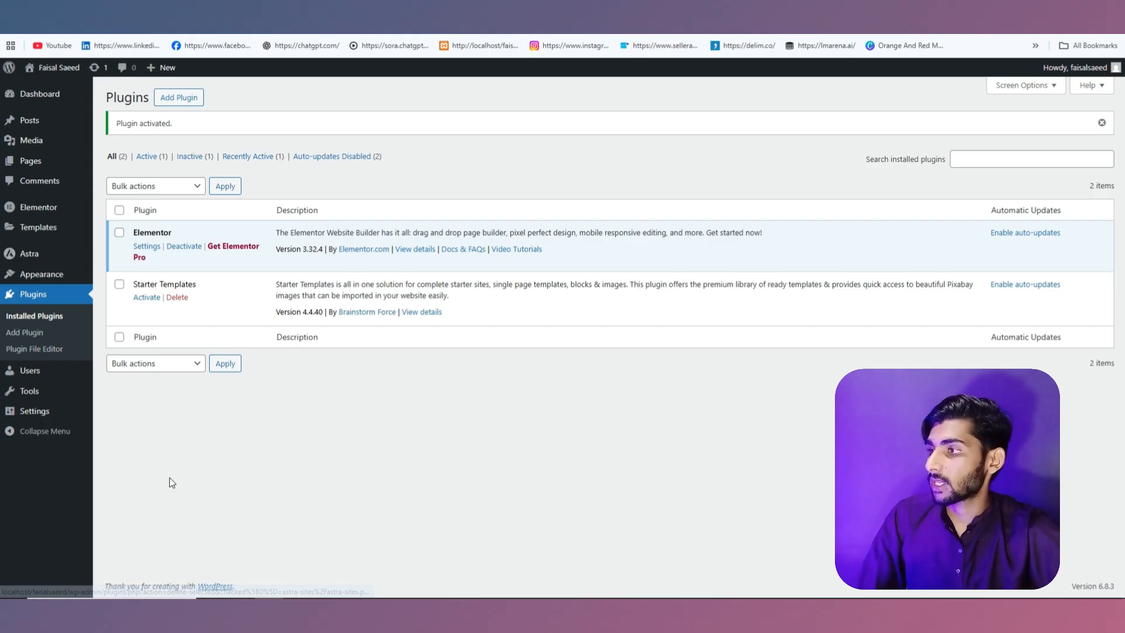
click(146, 299)
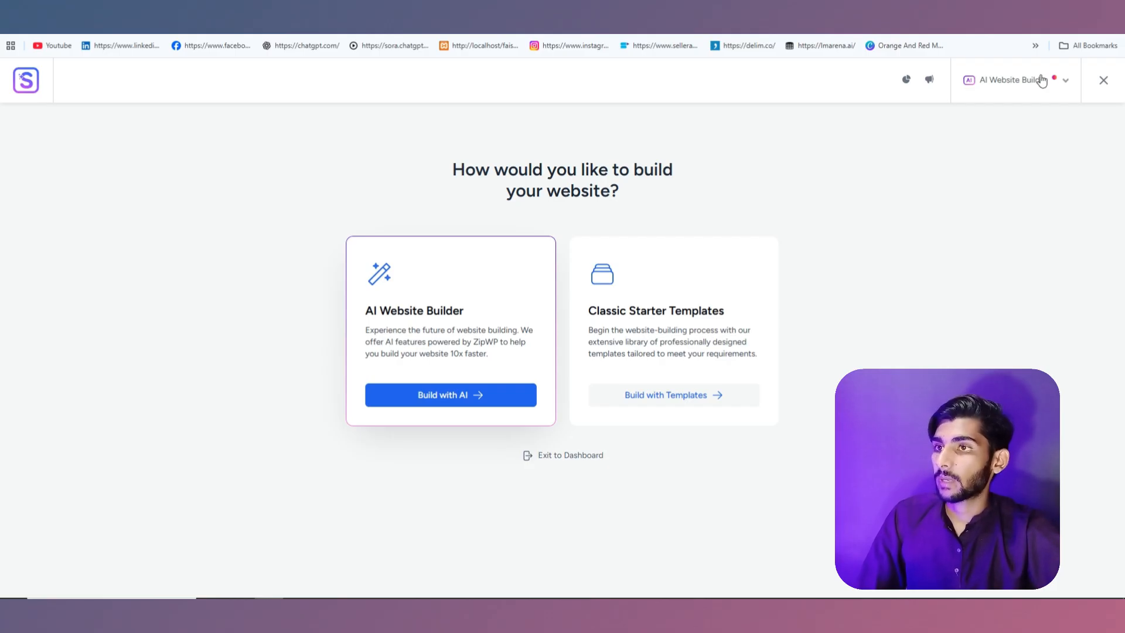
Step: Point a red annotation arrow at the AI Website Builder selector and close the annotation tool
key(ctrl+alt+d)
drag(972, 188, 1005, 94)
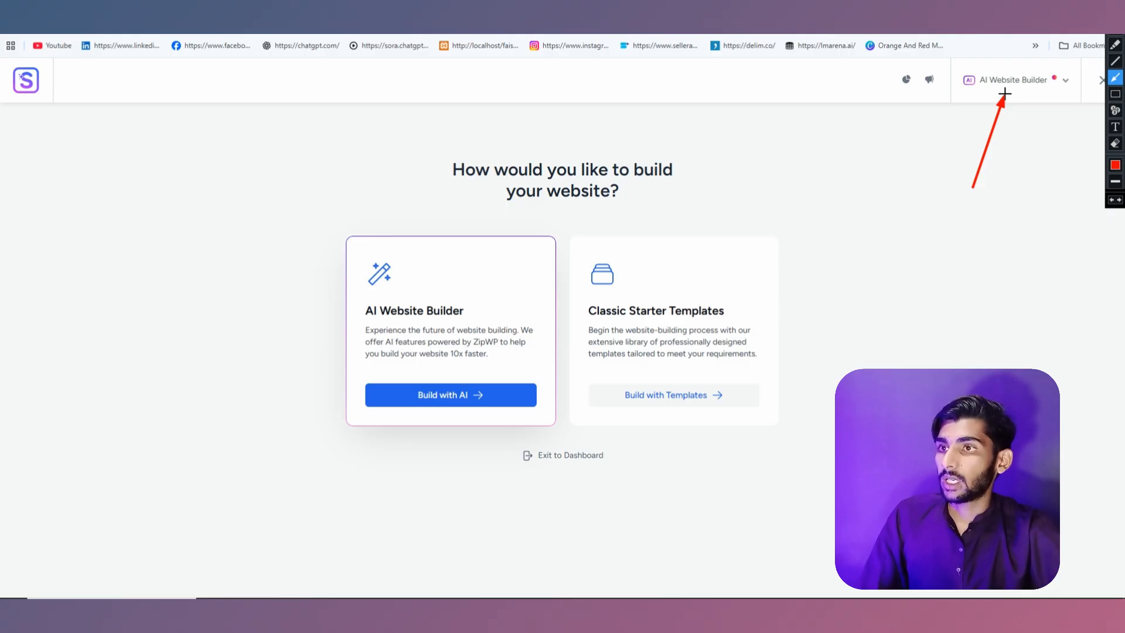
click(1118, 35)
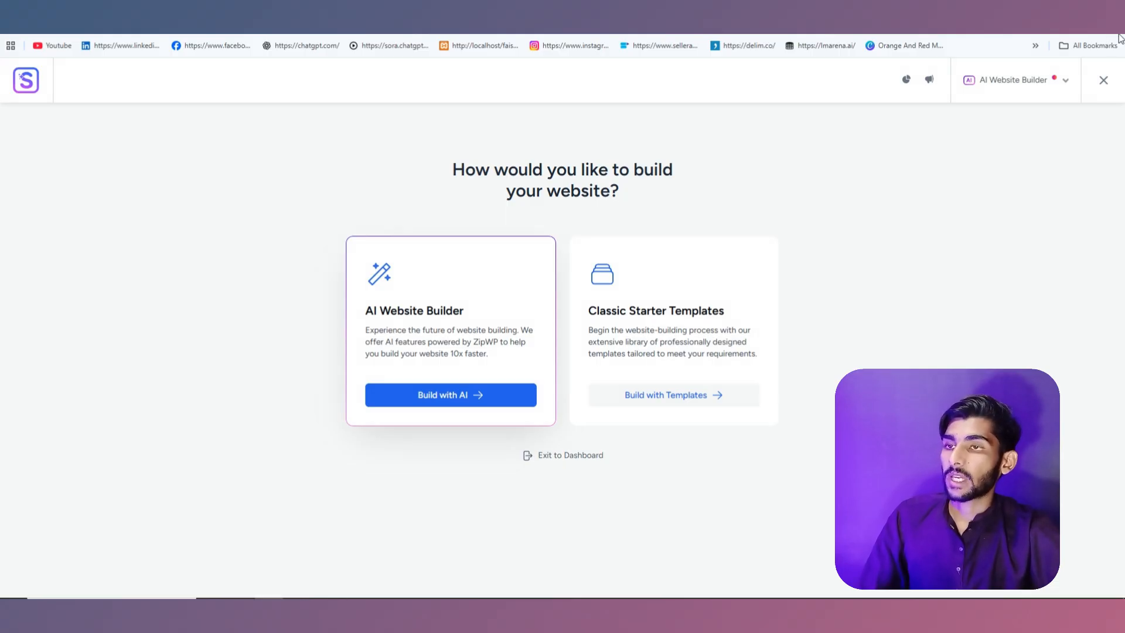
Step: Switch the starter template builder from AI Website Builder to Elementor
click(1065, 82)
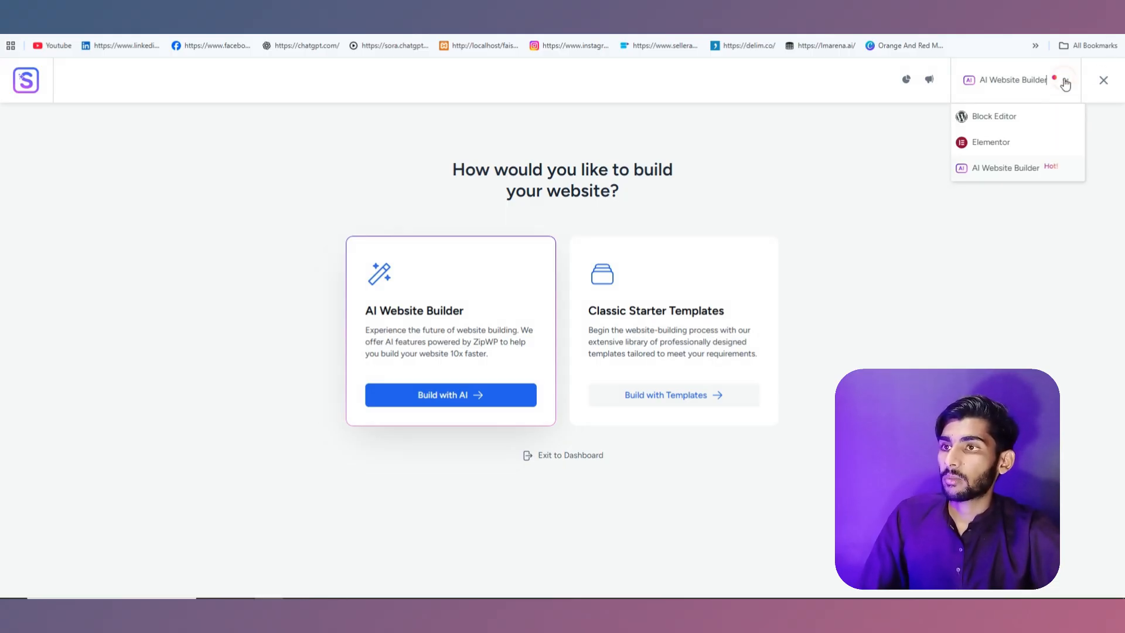
click(1000, 144)
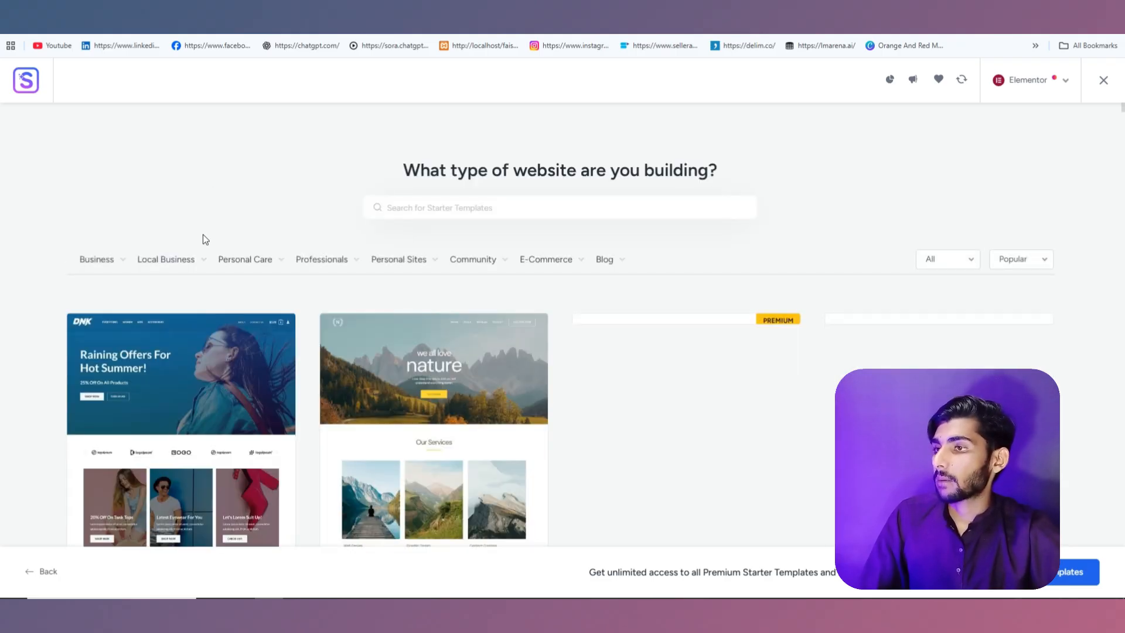
scroll(203, 275, down, 6)
scroll(210, 280, up, 6)
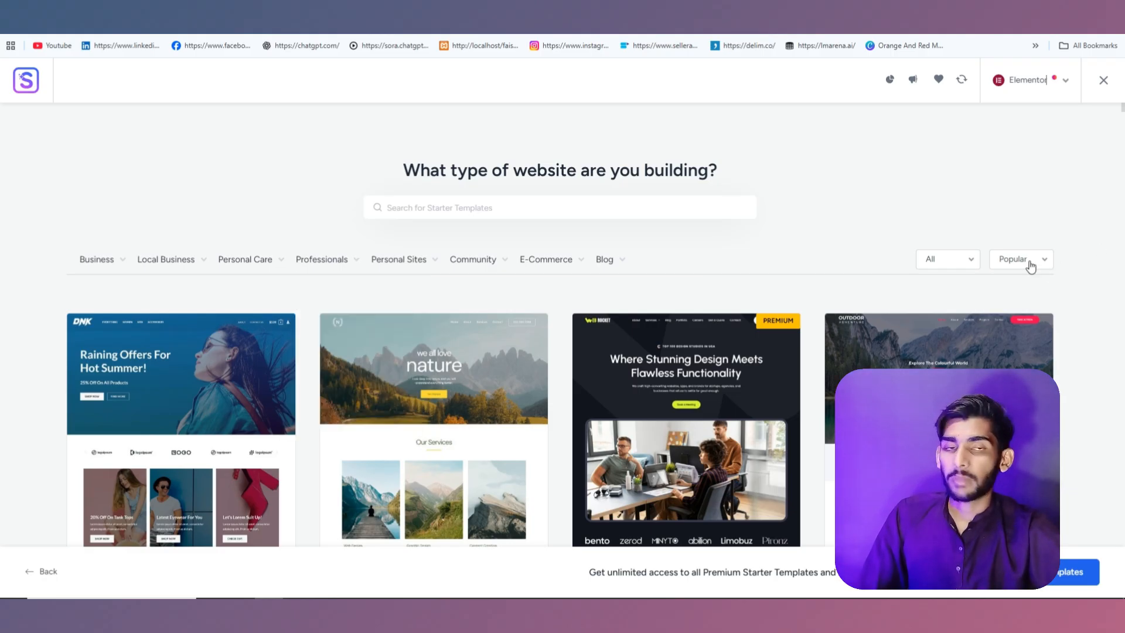
Step: Examine the template gallery's filters, keeping All as the template type, and view the sort order options and website category lists
click(949, 261)
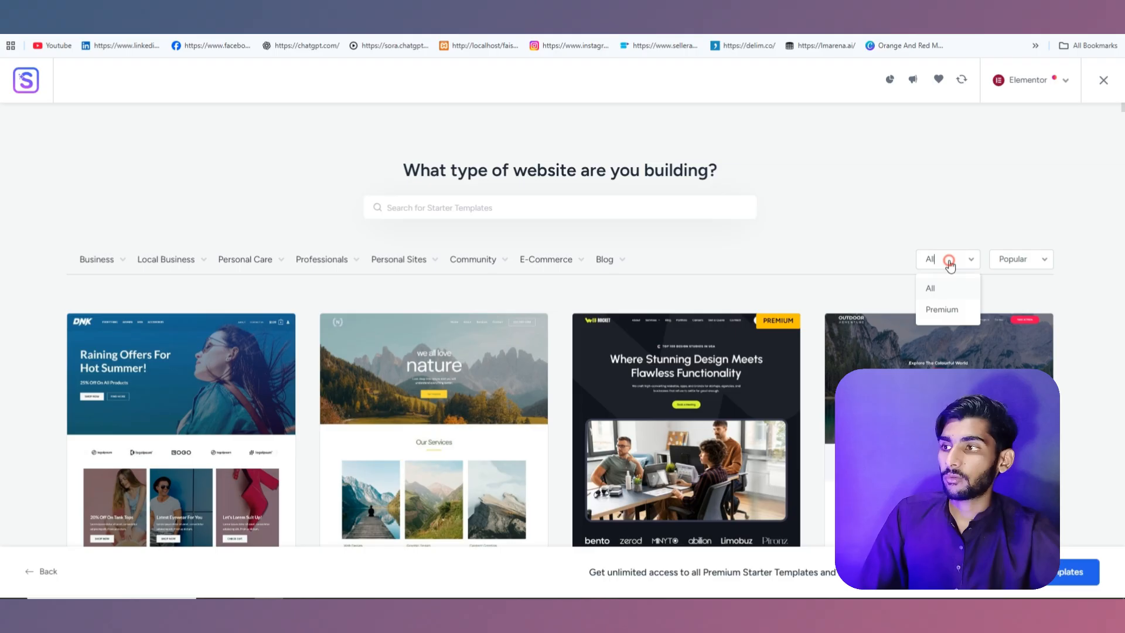
click(940, 289)
click(1021, 260)
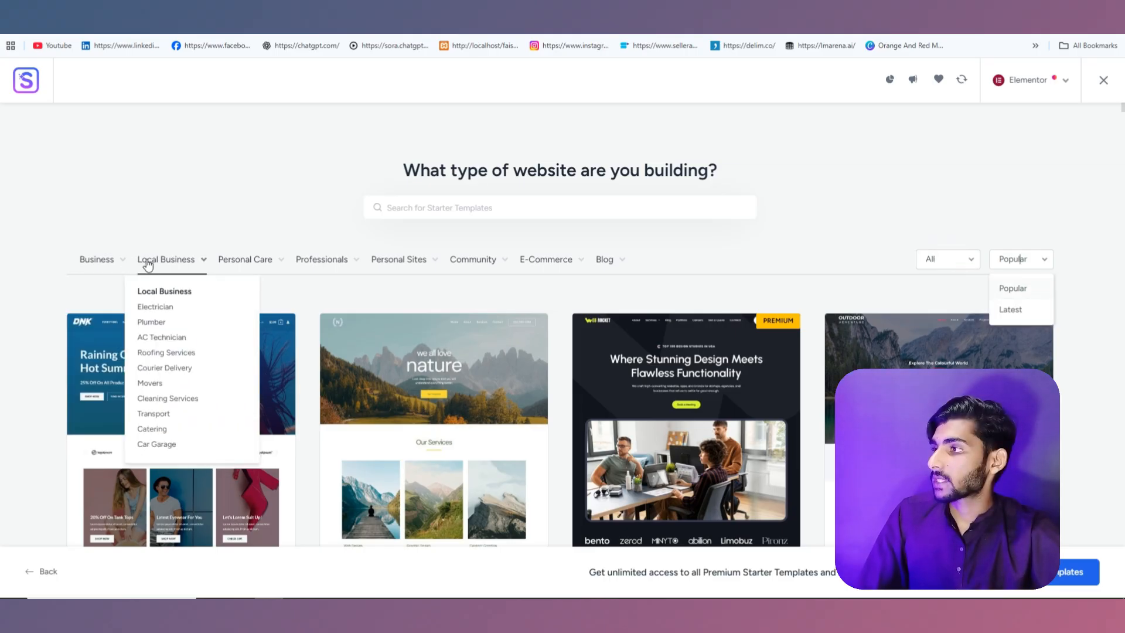
mouse_move(168, 266)
mouse_move(241, 266)
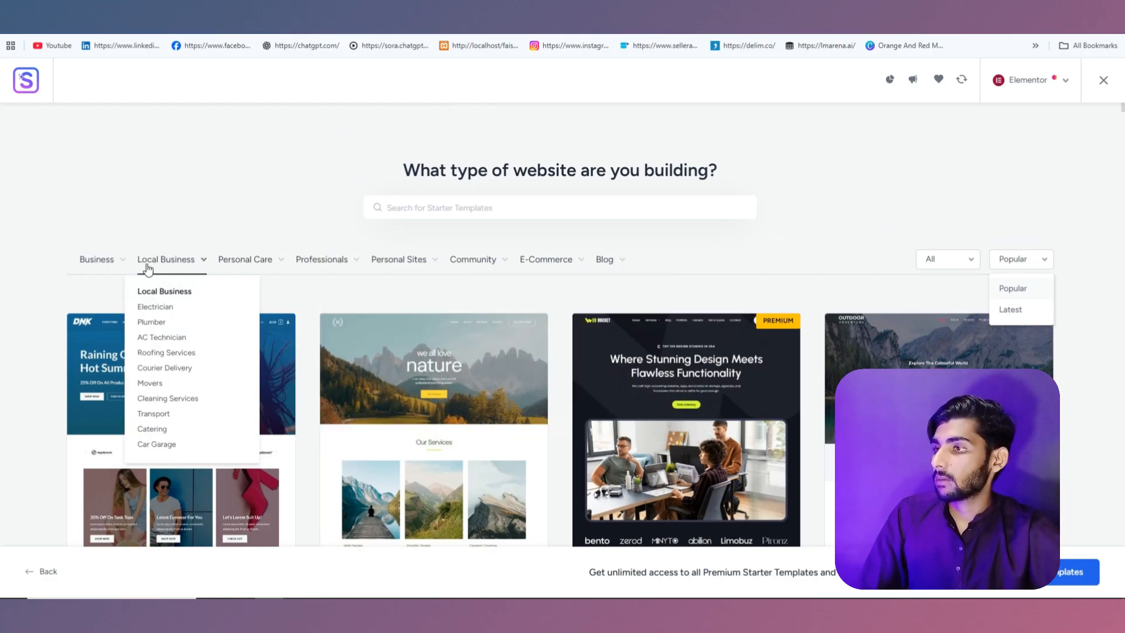
mouse_move(96, 261)
Step: Browse the Elementor starter templates and compare the free designs with those marked Premium
scroll(114, 316, down, 9)
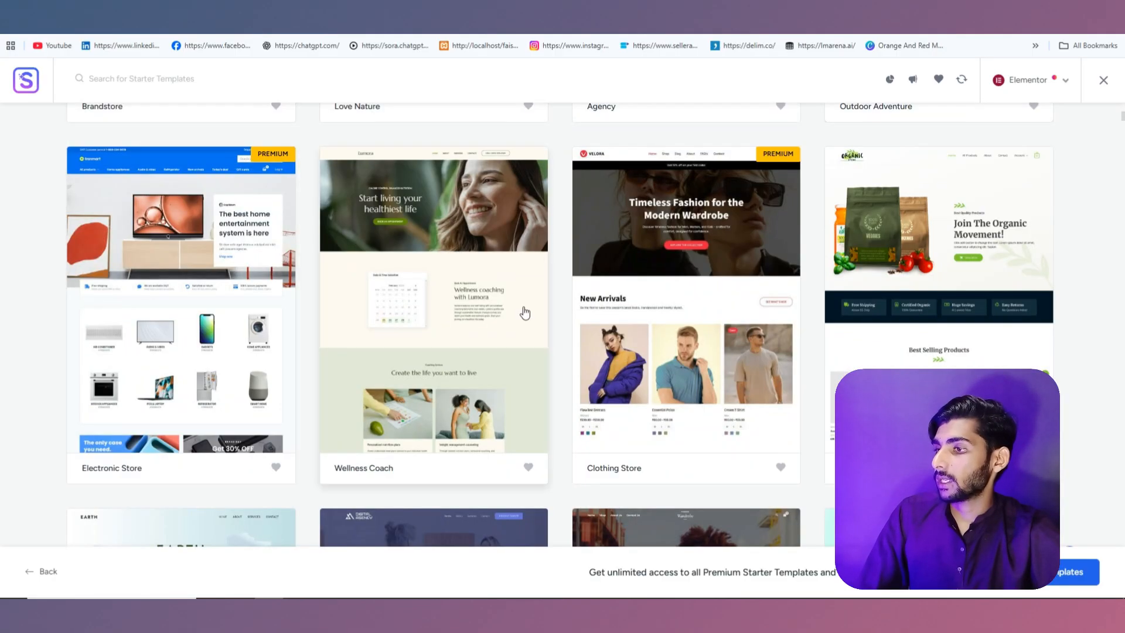
scroll(522, 312, up, 6)
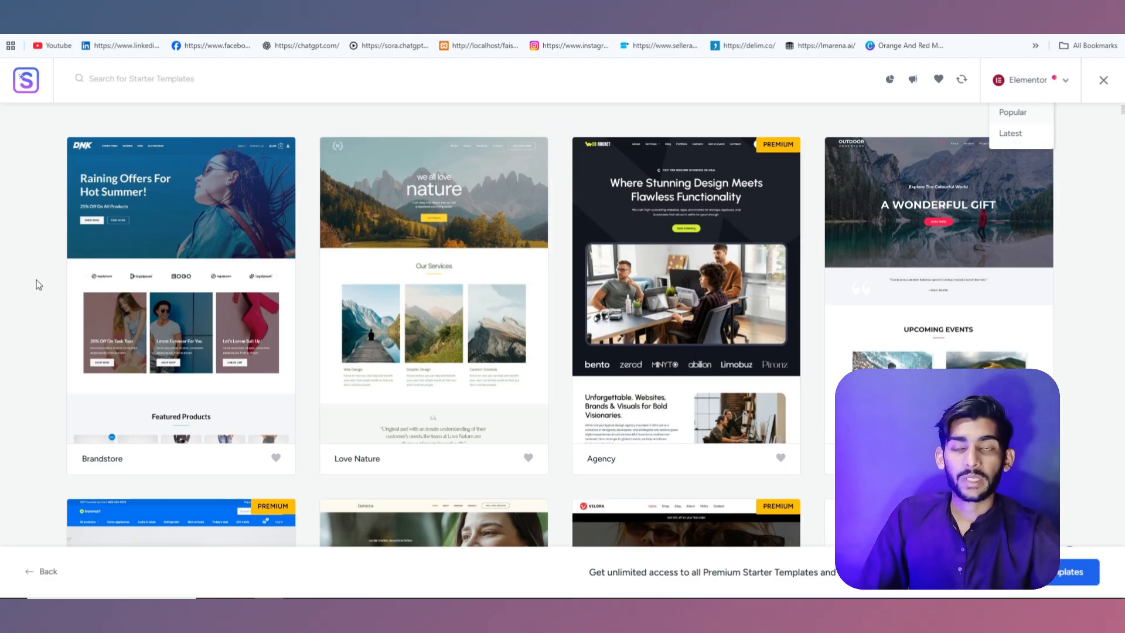
scroll(109, 260, down, 1)
scroll(109, 260, down, 1)
scroll(188, 206, up, 1)
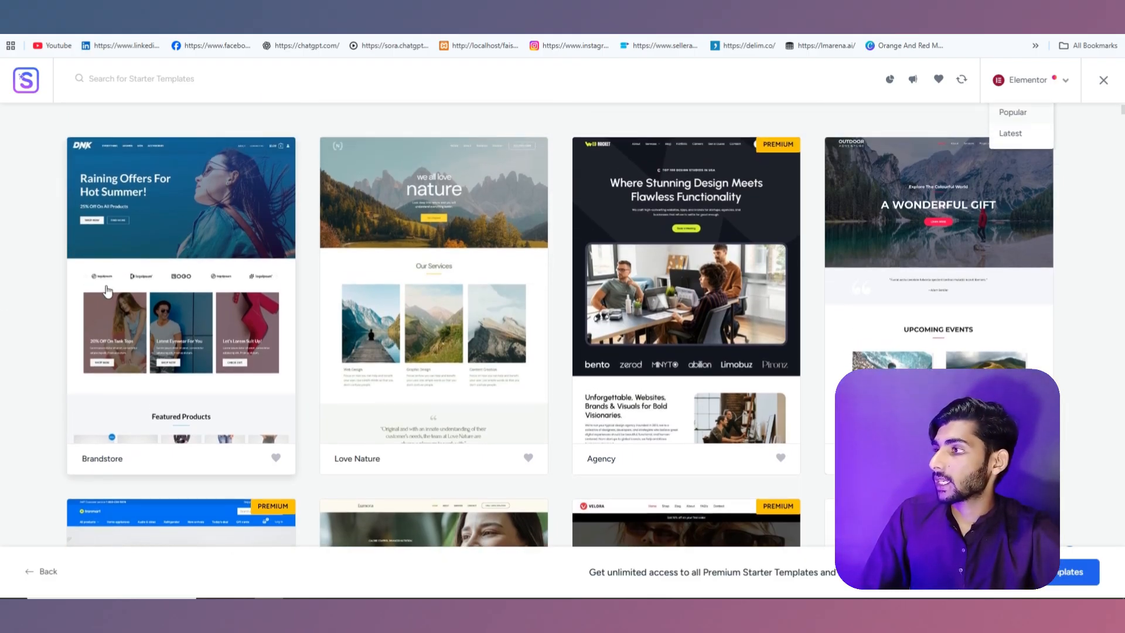
scroll(133, 278, down, 2)
scroll(235, 299, up, 2)
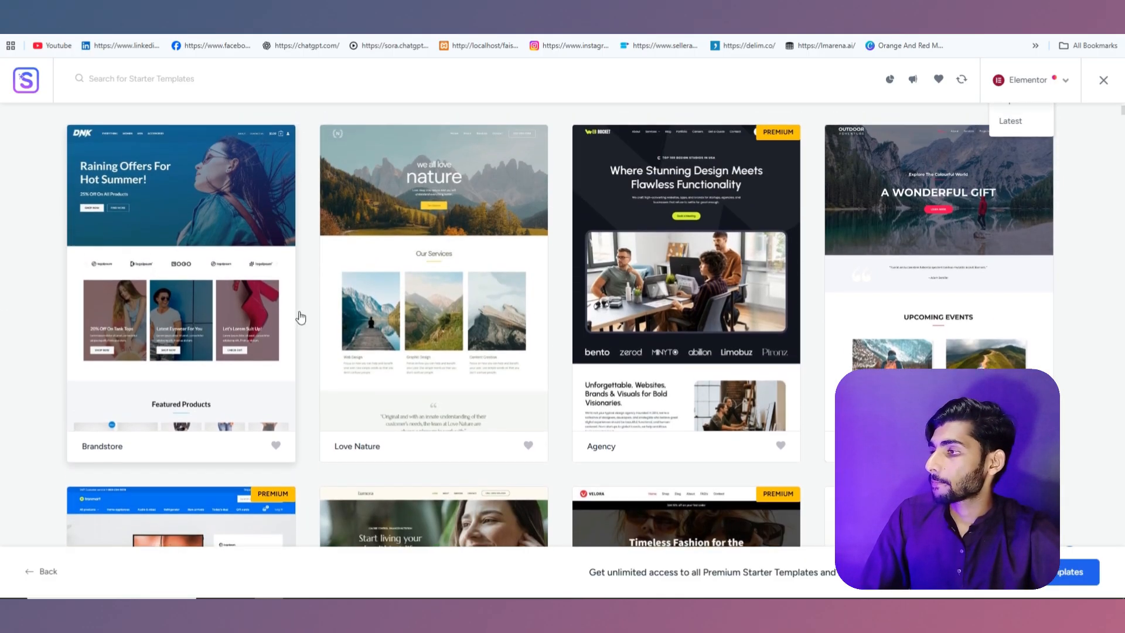
scroll(645, 252, down, 2)
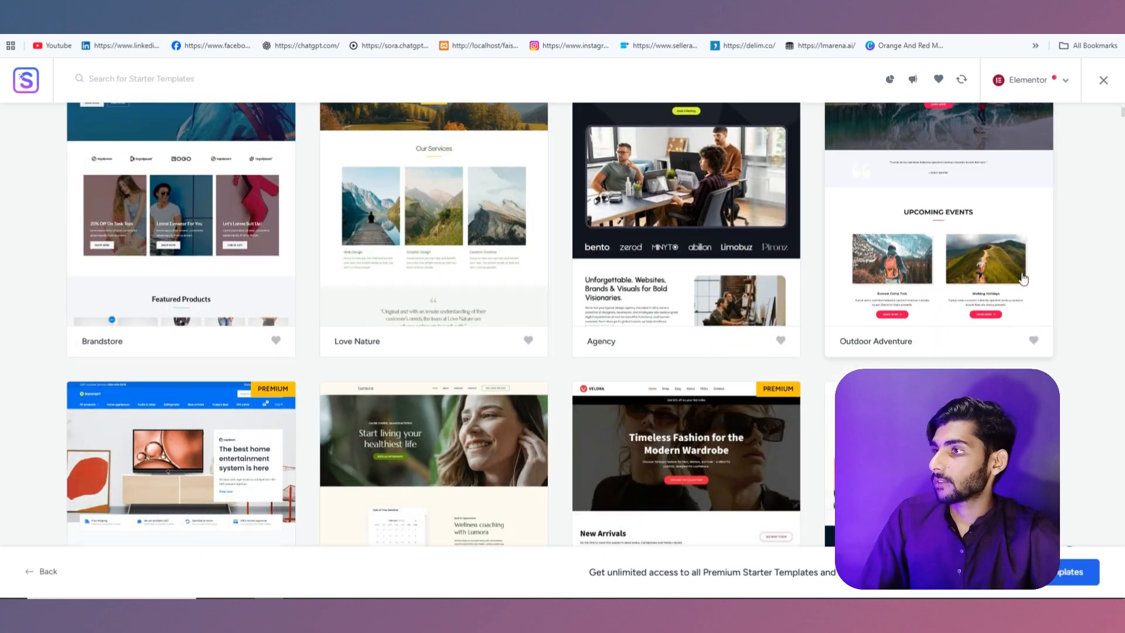
scroll(1017, 280, up, 3)
scroll(1016, 279, down, 9)
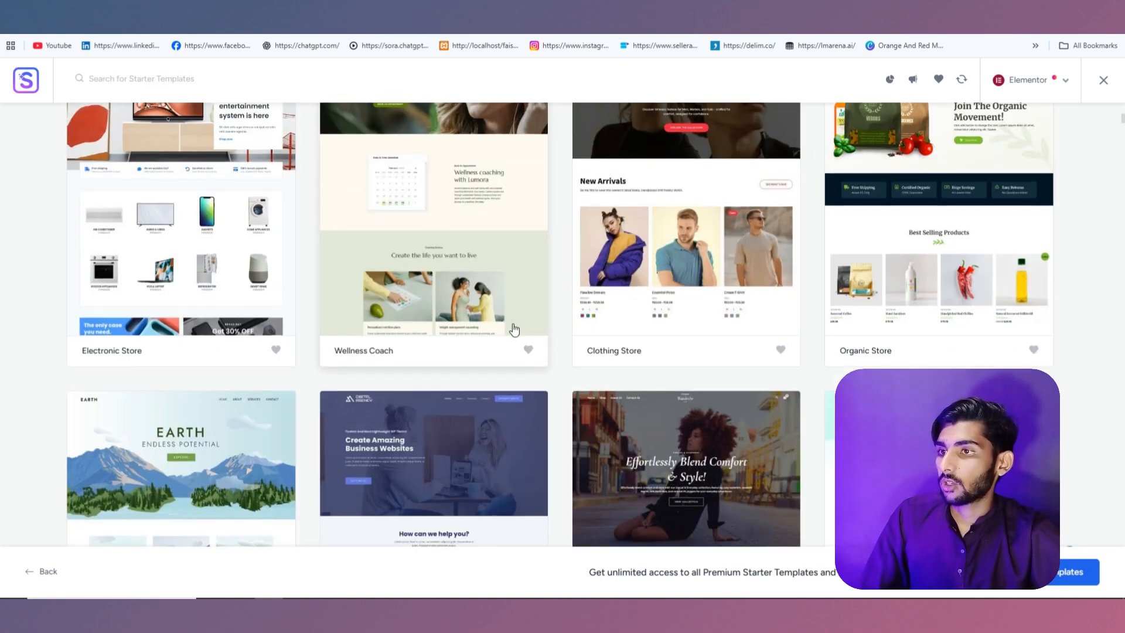
scroll(515, 332, up, 3)
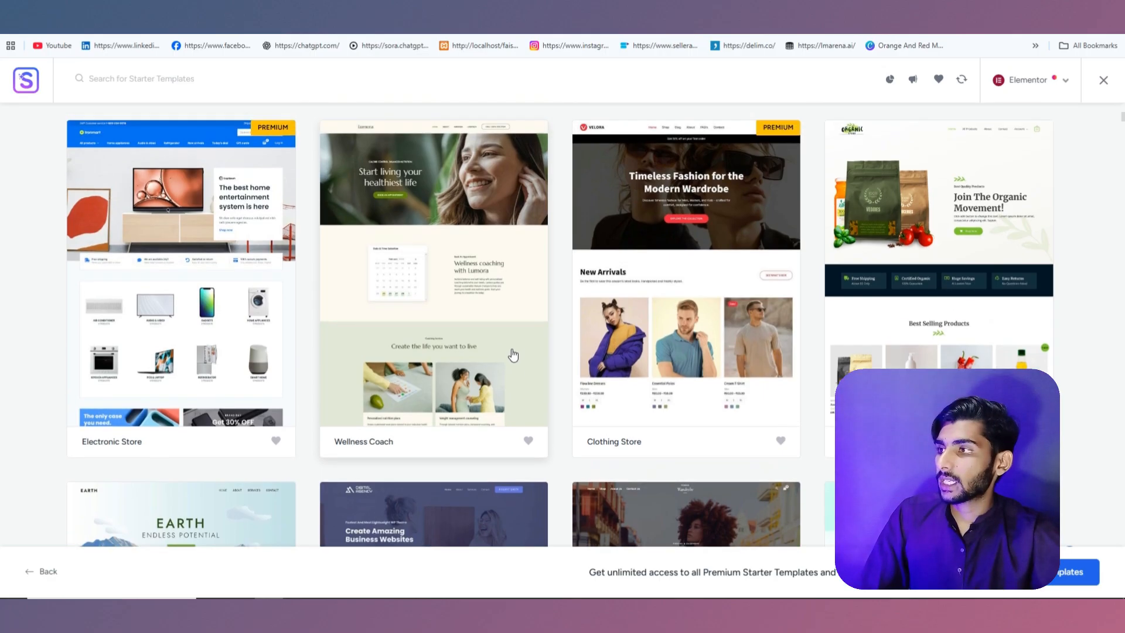
Step: Browse the Elementor template gallery and select the free Wellness Coach template
scroll(512, 354, up, 6)
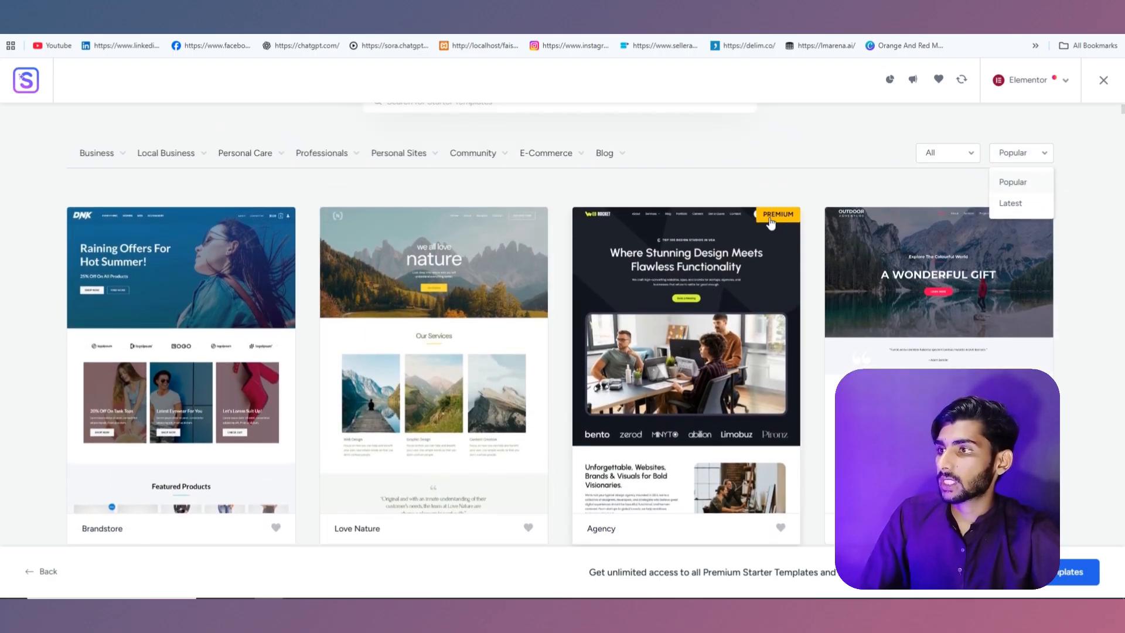
scroll(284, 382, down, 3)
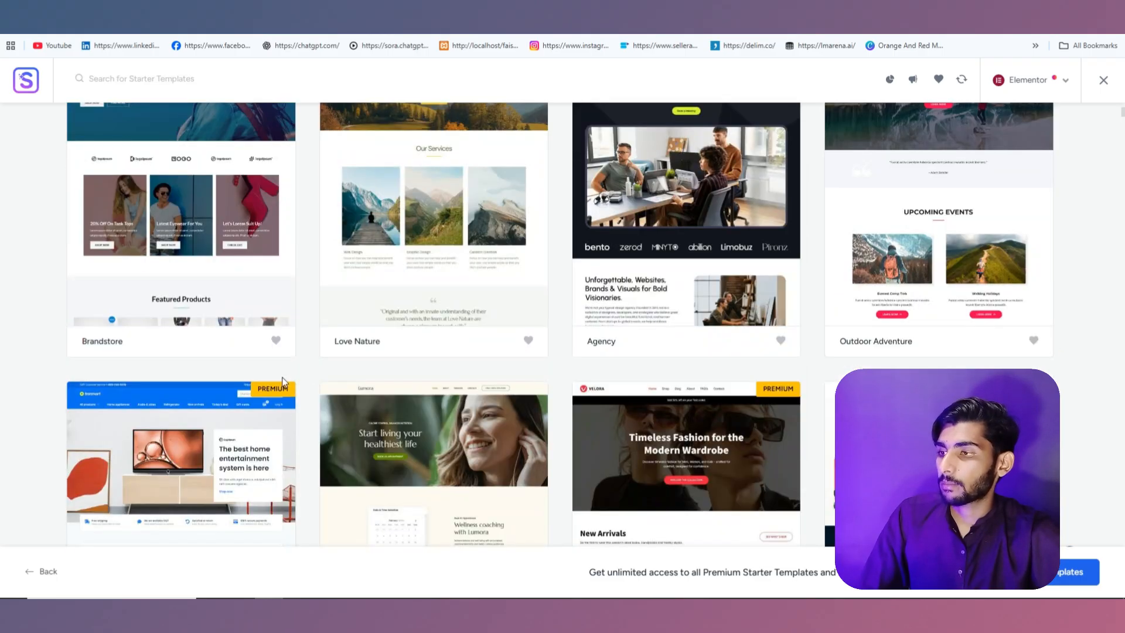
scroll(734, 403, down, 1)
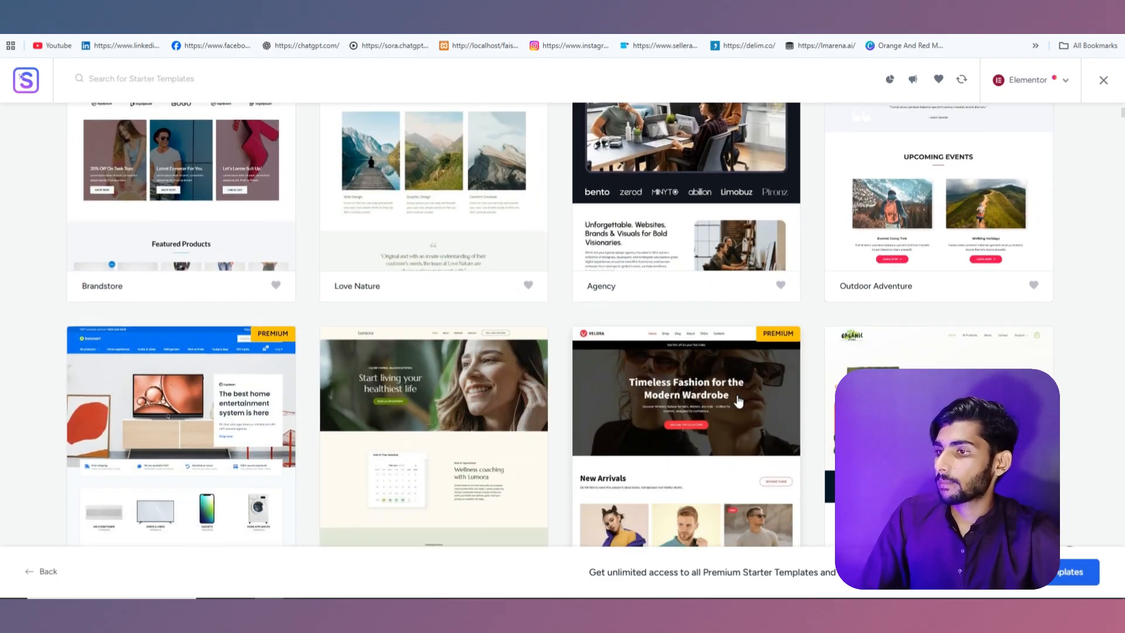
scroll(728, 402, down, 3)
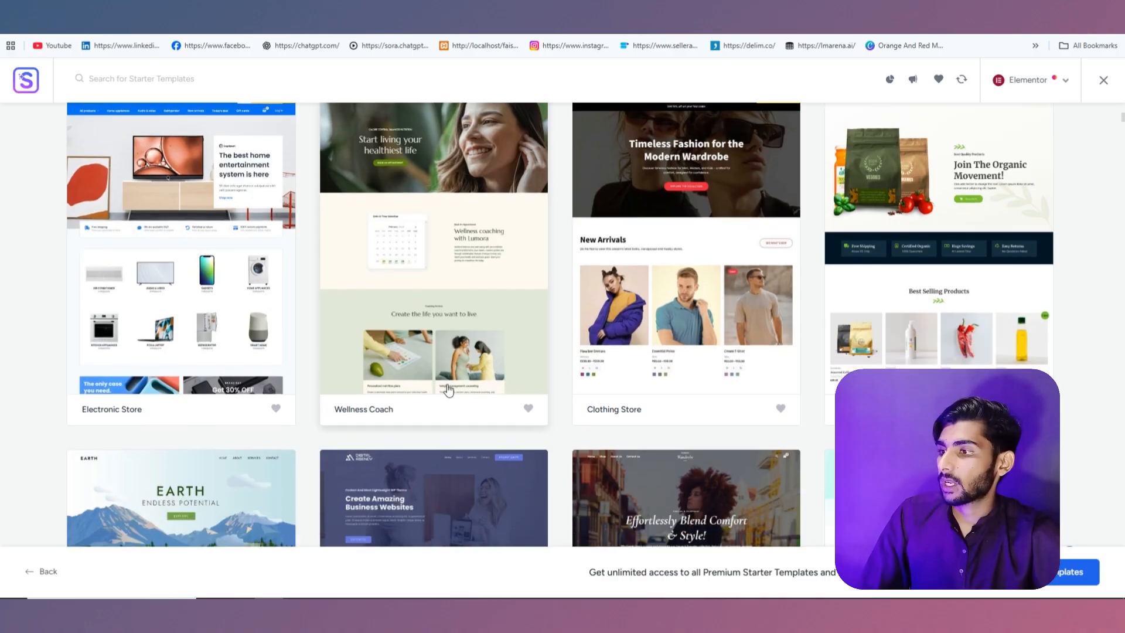
click(454, 259)
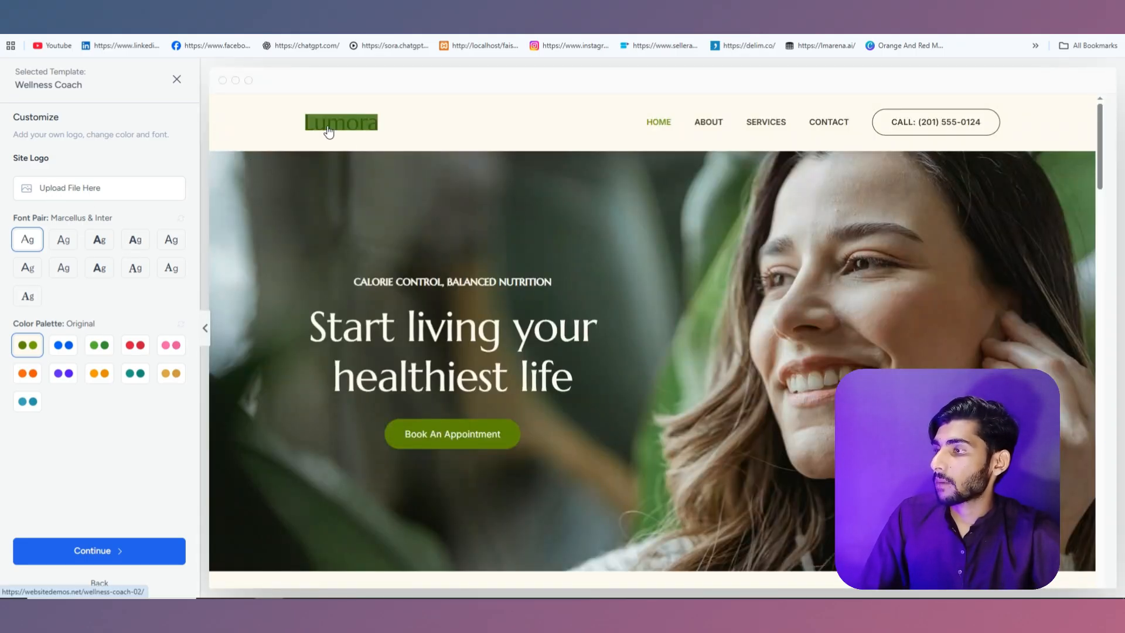
Step: Compare several font pairs in the Wellness Coach preview and set the font pair to Lexend & DM Sans
click(99, 242)
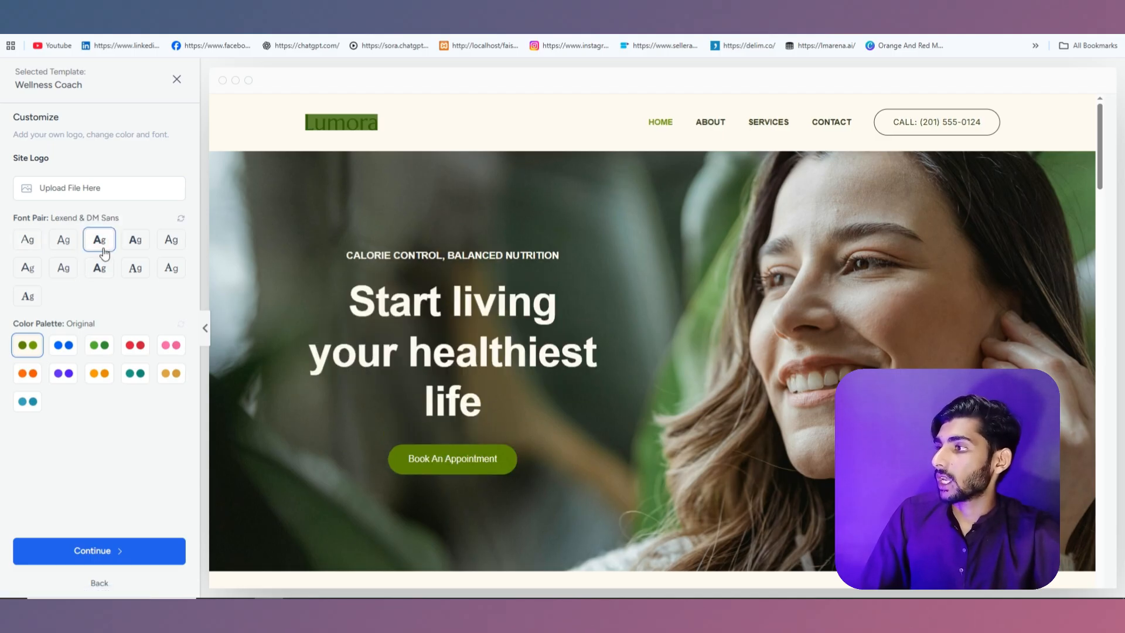
click(62, 243)
click(27, 240)
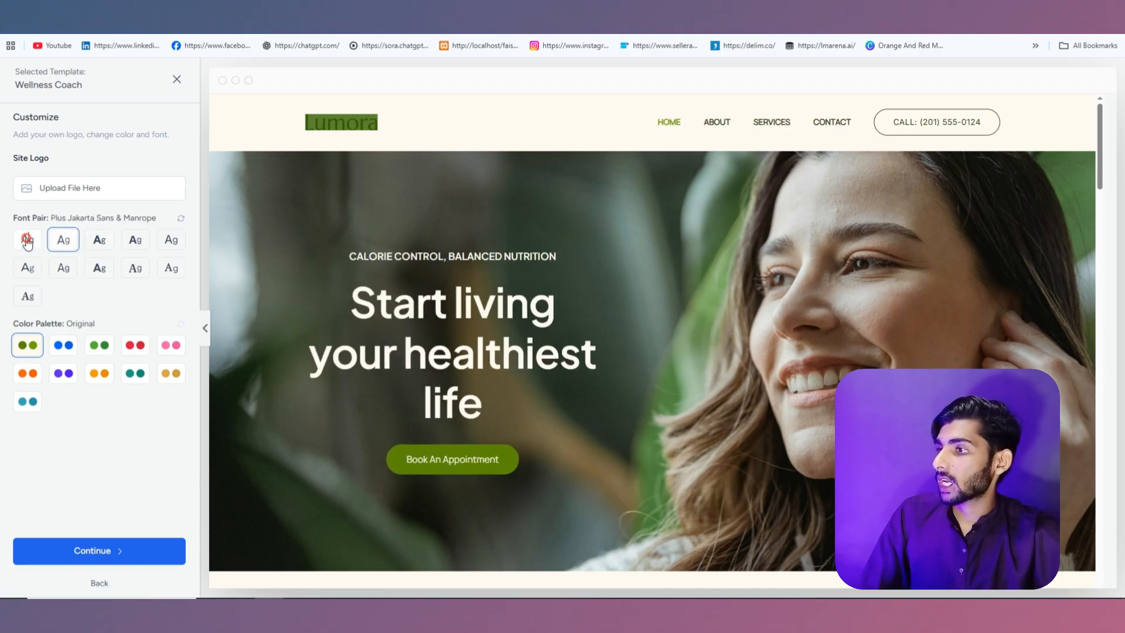
scroll(803, 220, down, 5)
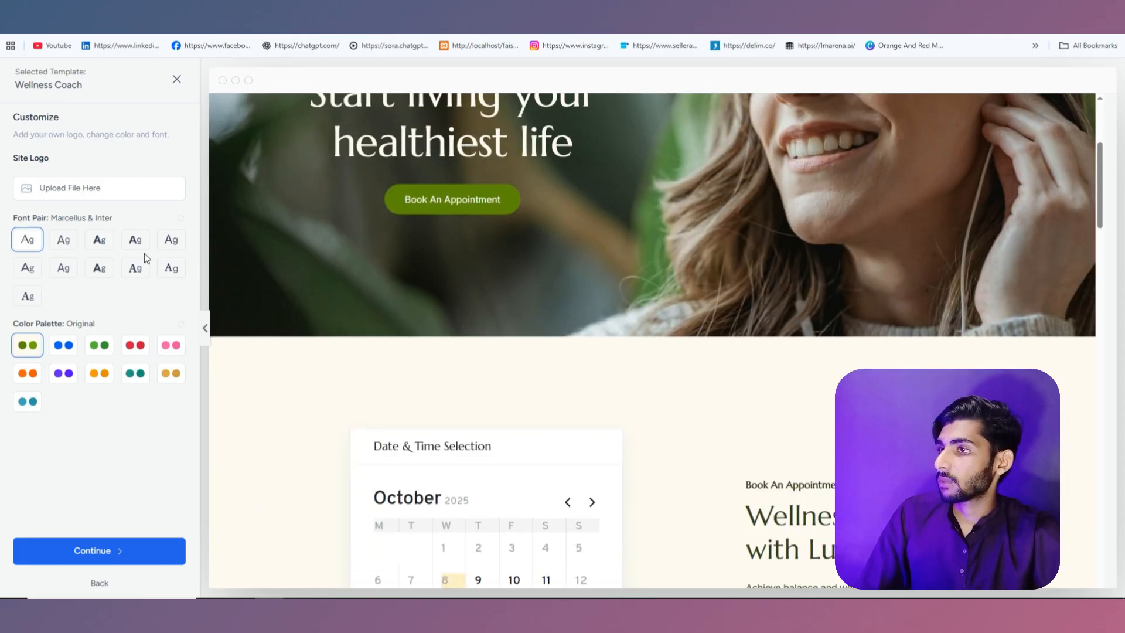
click(99, 241)
scroll(573, 296, up, 4)
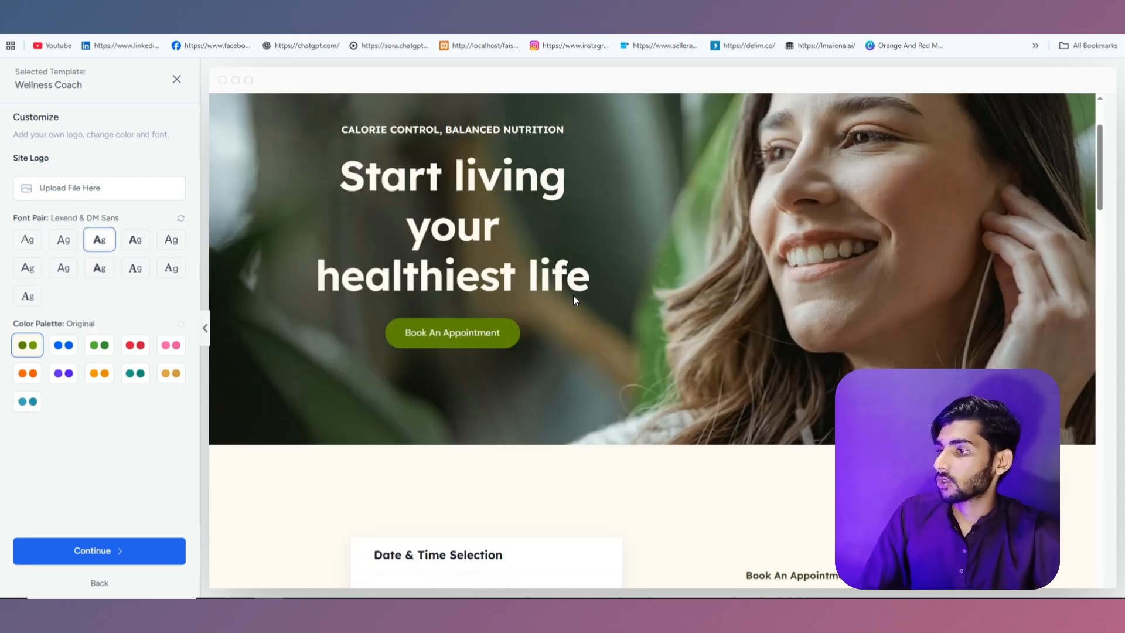
Step: Try several alternative color palettes, restore the Original palette, and continue to the feature selection
click(71, 347)
click(98, 346)
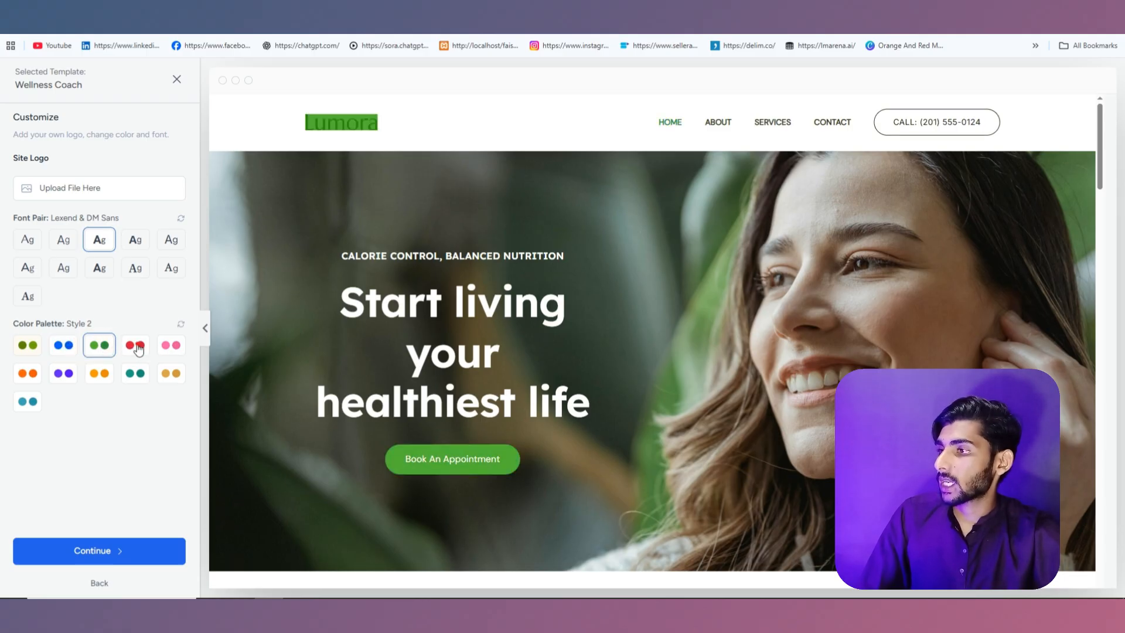
click(134, 345)
click(170, 346)
click(25, 349)
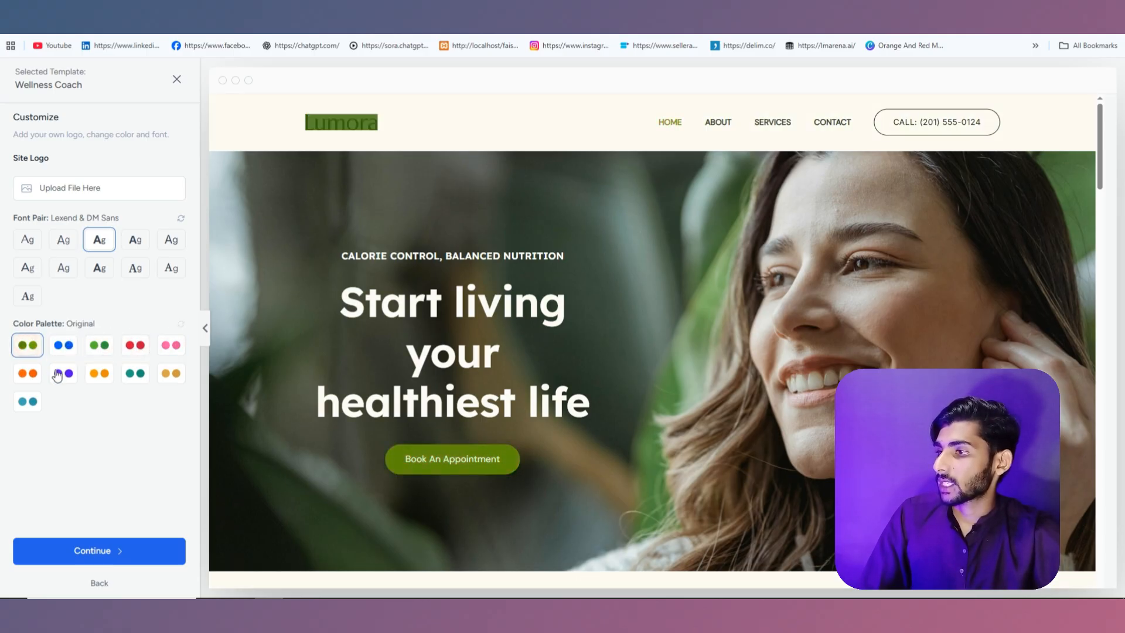
click(104, 550)
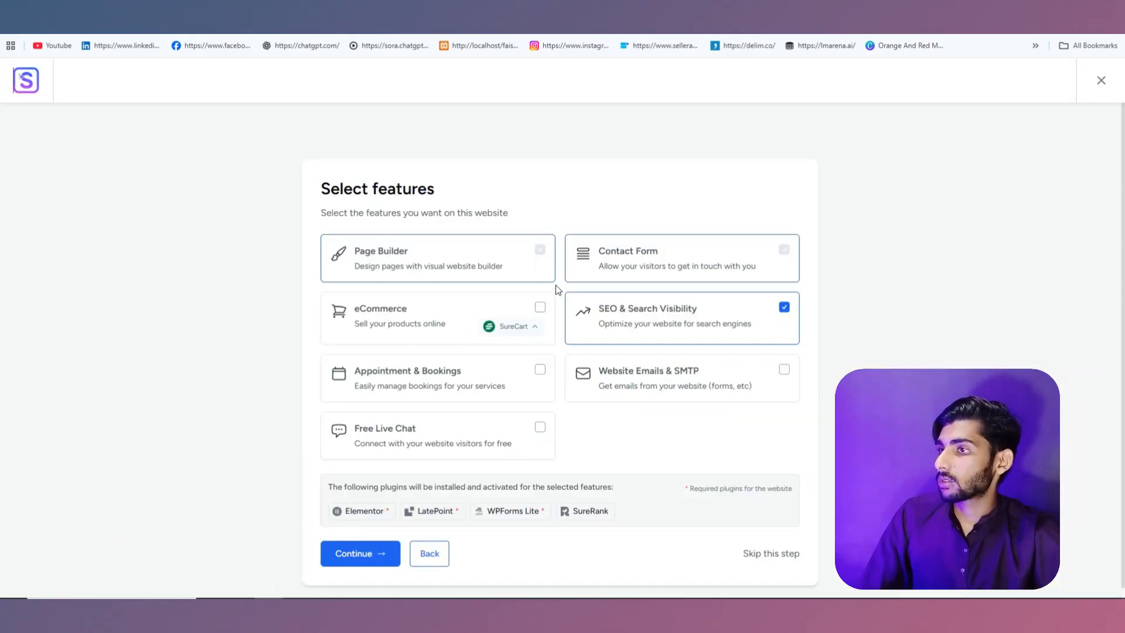
Step: Review the website features, deselect SEO & Search Visibility, leave eCommerce unselected, and skip the feature selection
scroll(555, 285, down, 1)
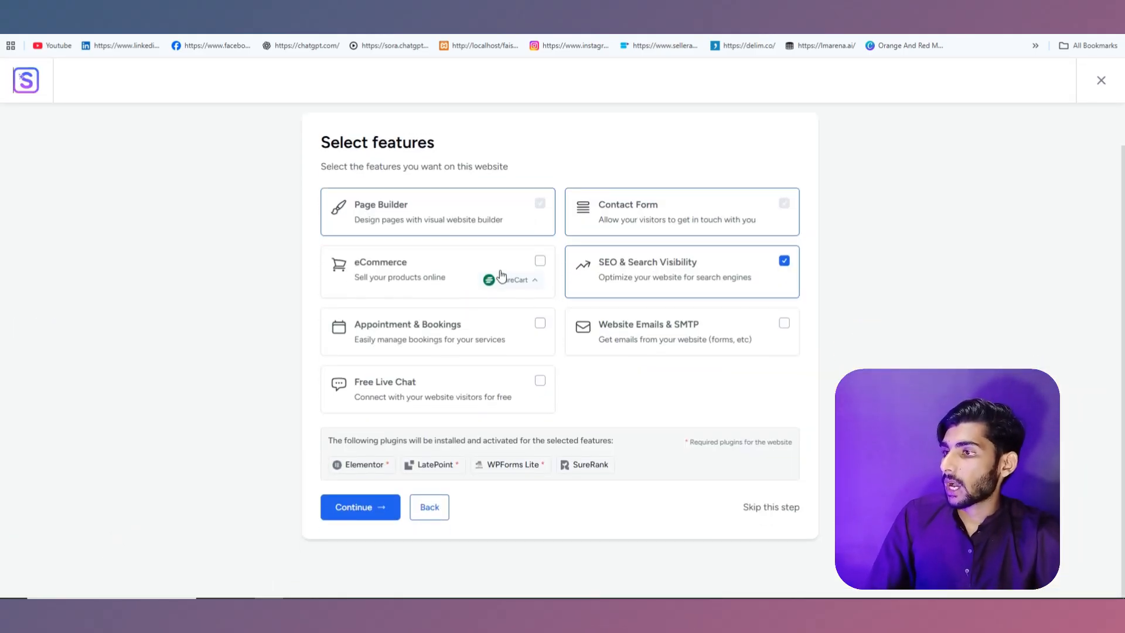
scroll(499, 279, up, 1)
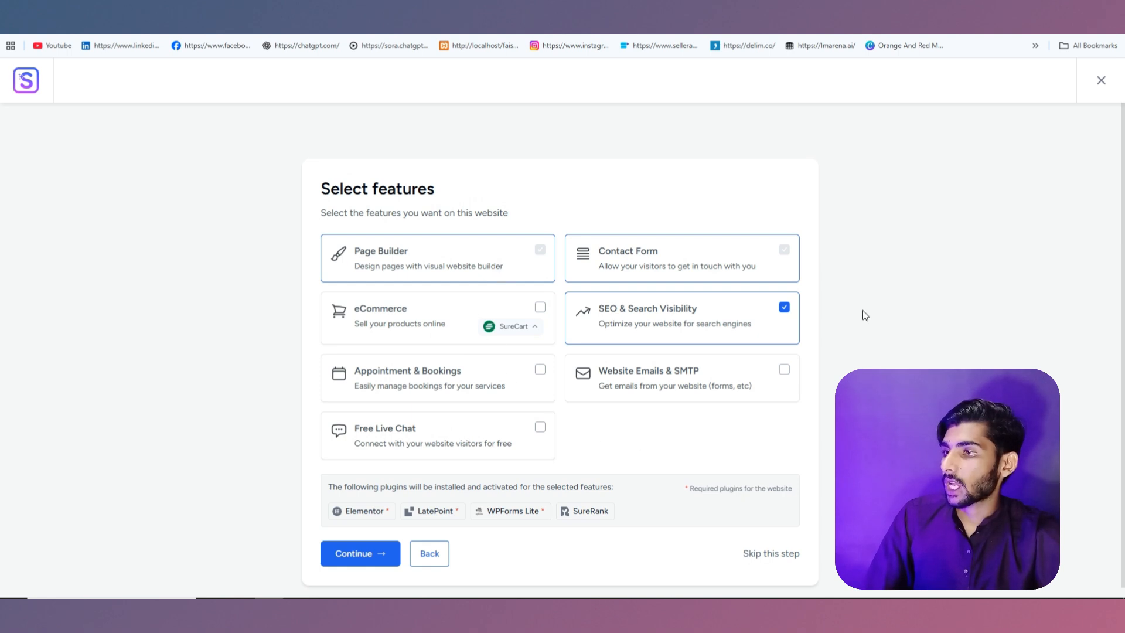
scroll(781, 393, down, 1)
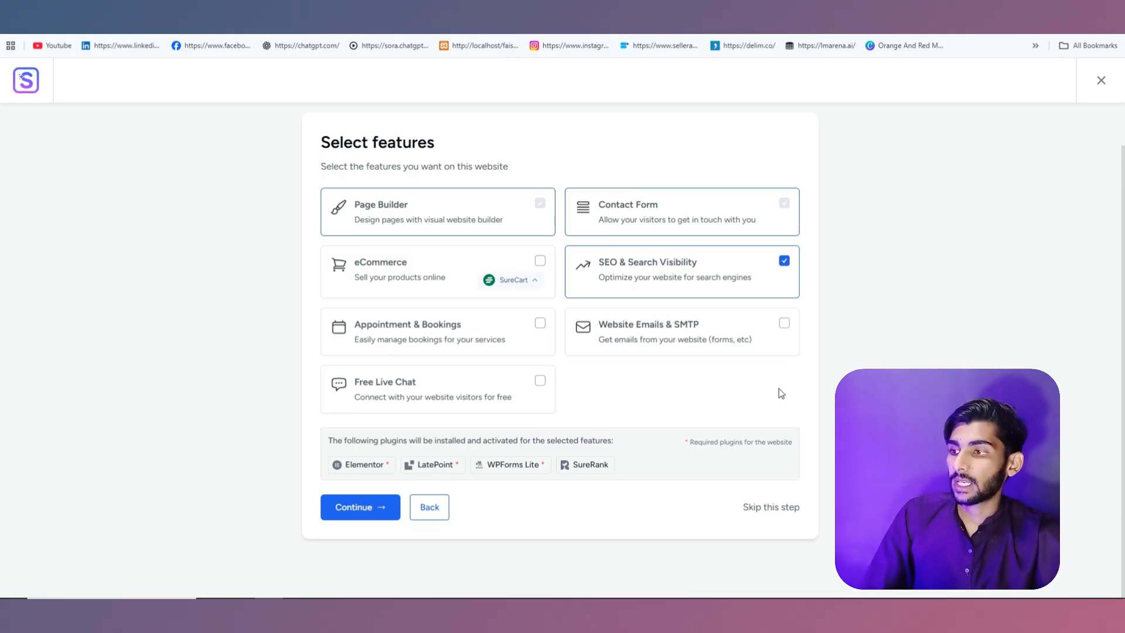
click(539, 261)
click(540, 261)
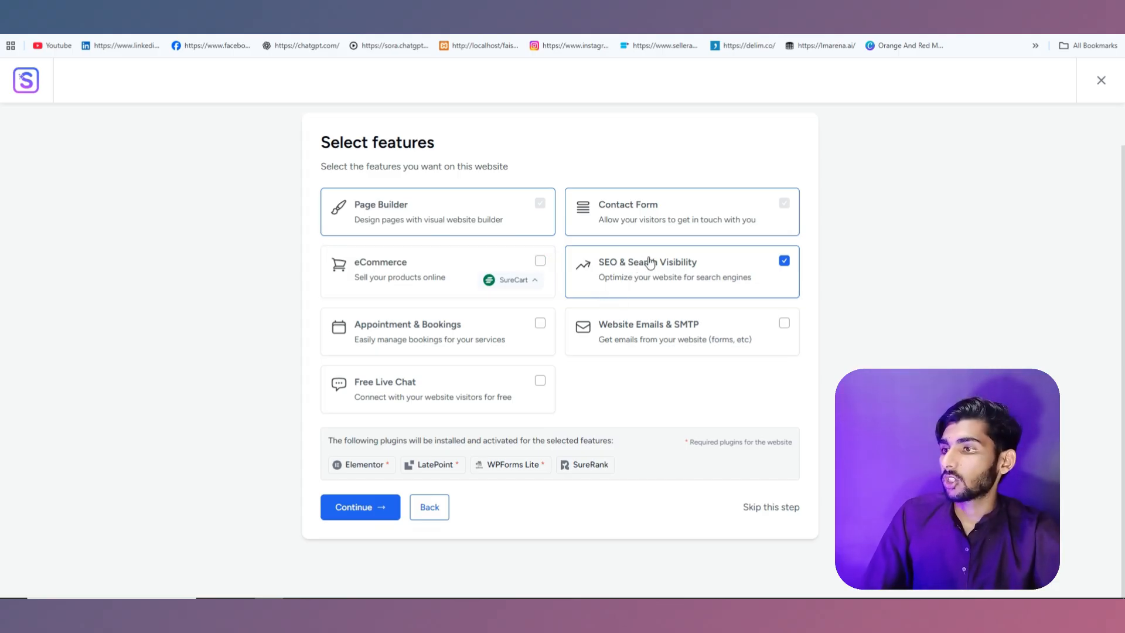
click(785, 262)
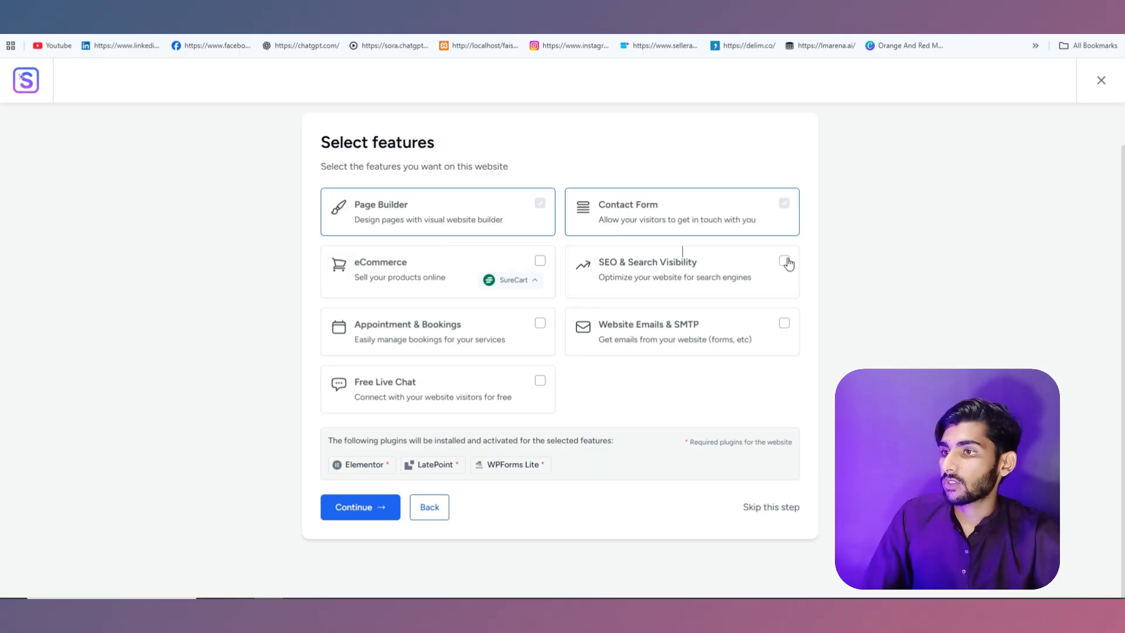
click(786, 262)
click(786, 262)
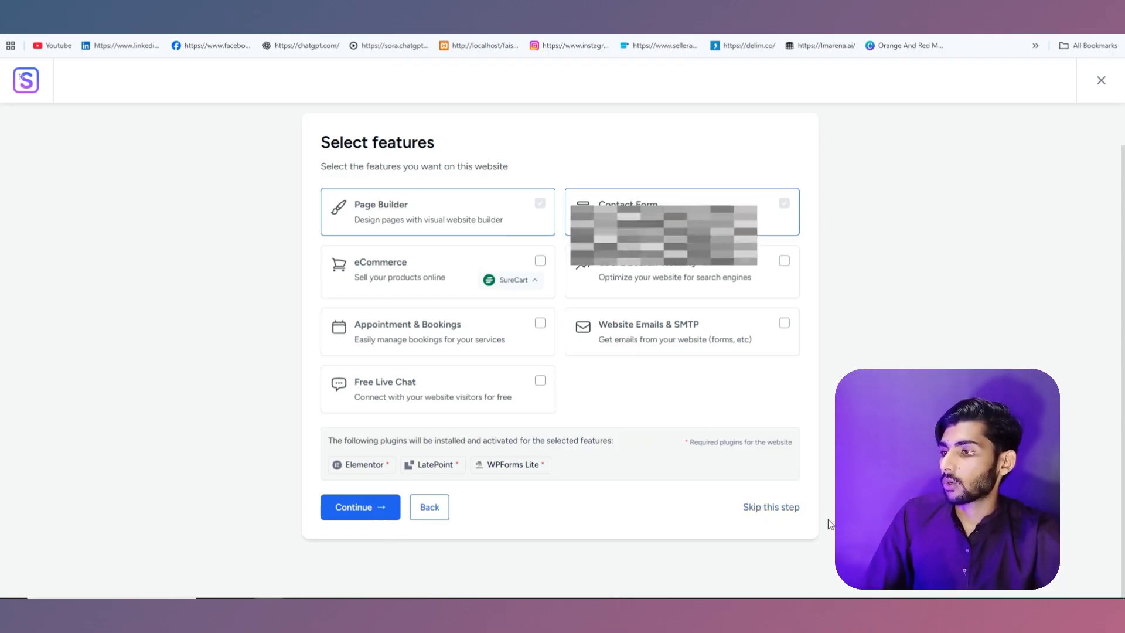
click(783, 509)
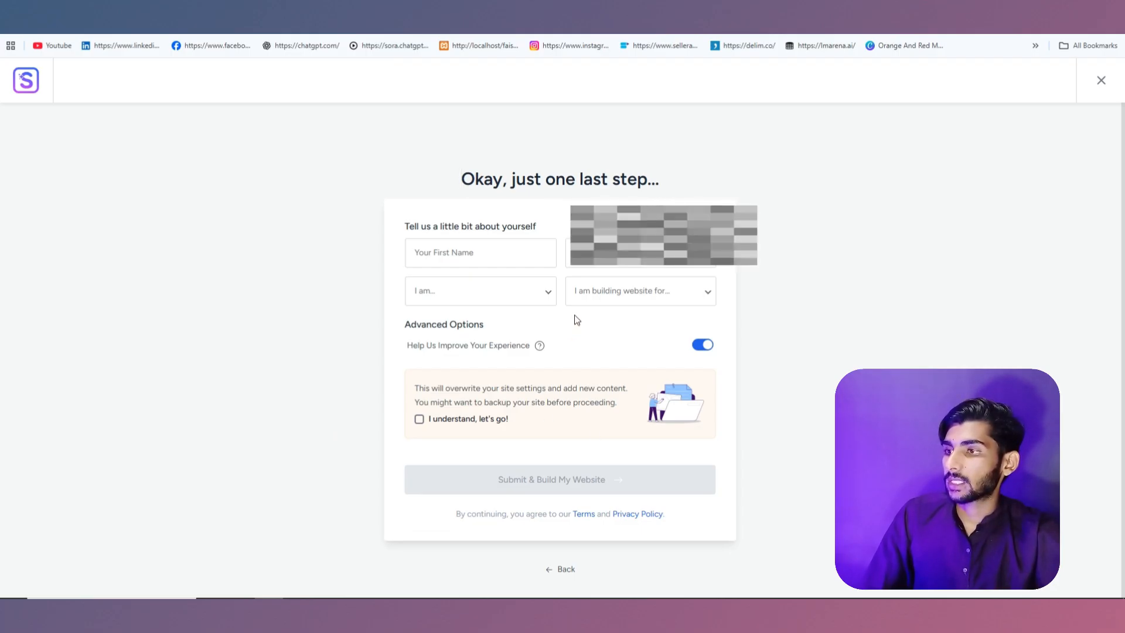
Step: Fill in the site owner's name and e-mail address in the final setup form
click(603, 252)
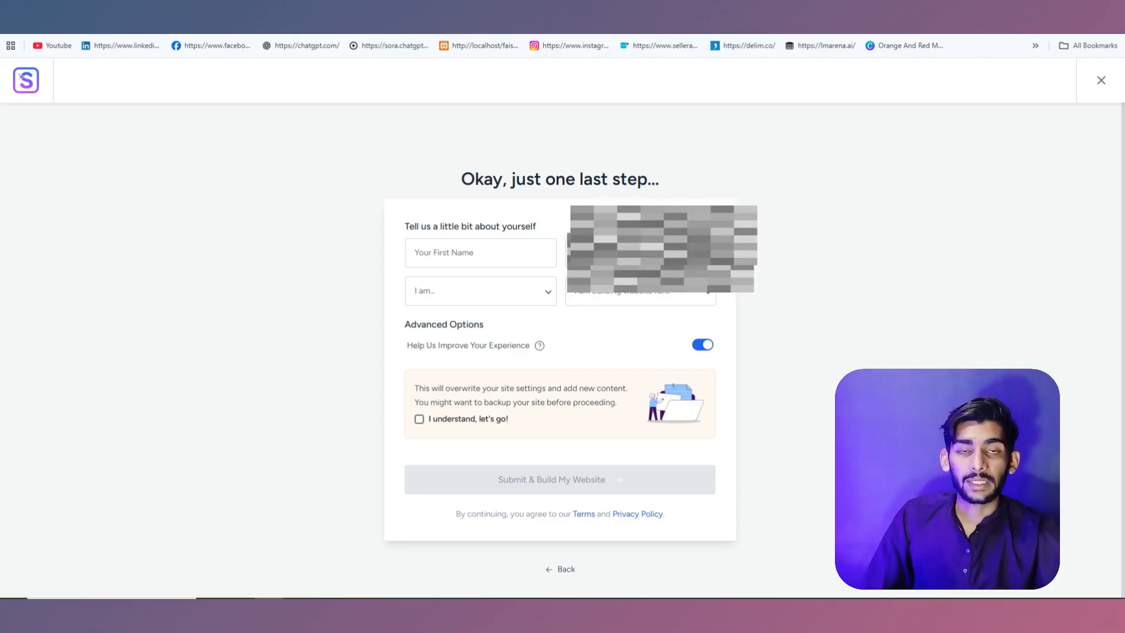
click(458, 253)
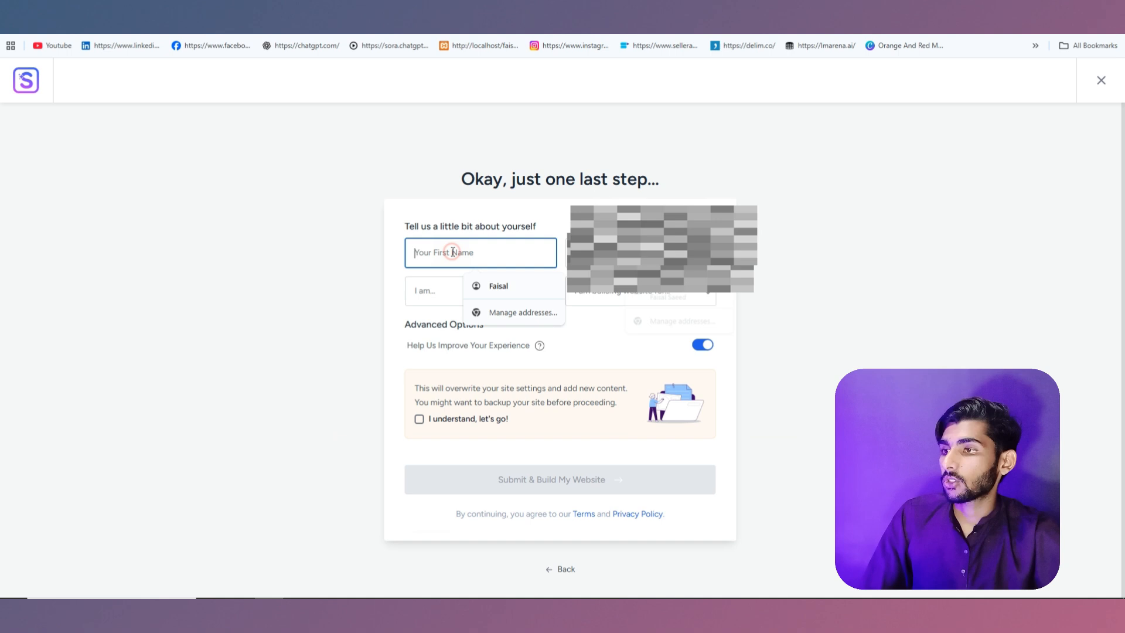
click(513, 287)
text(s)
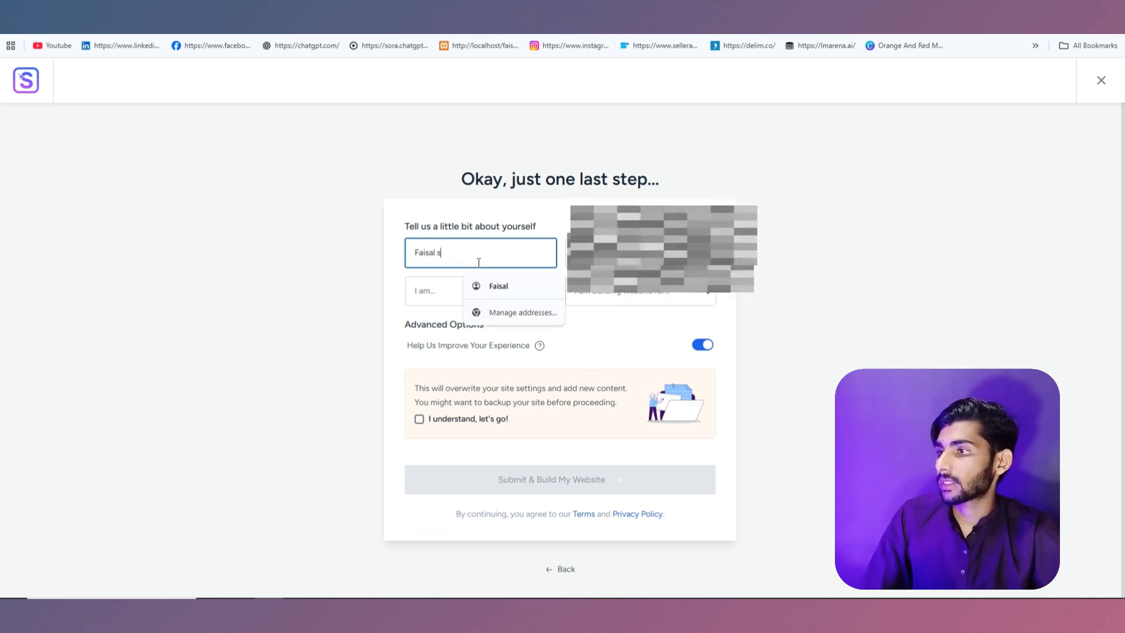
text(A)
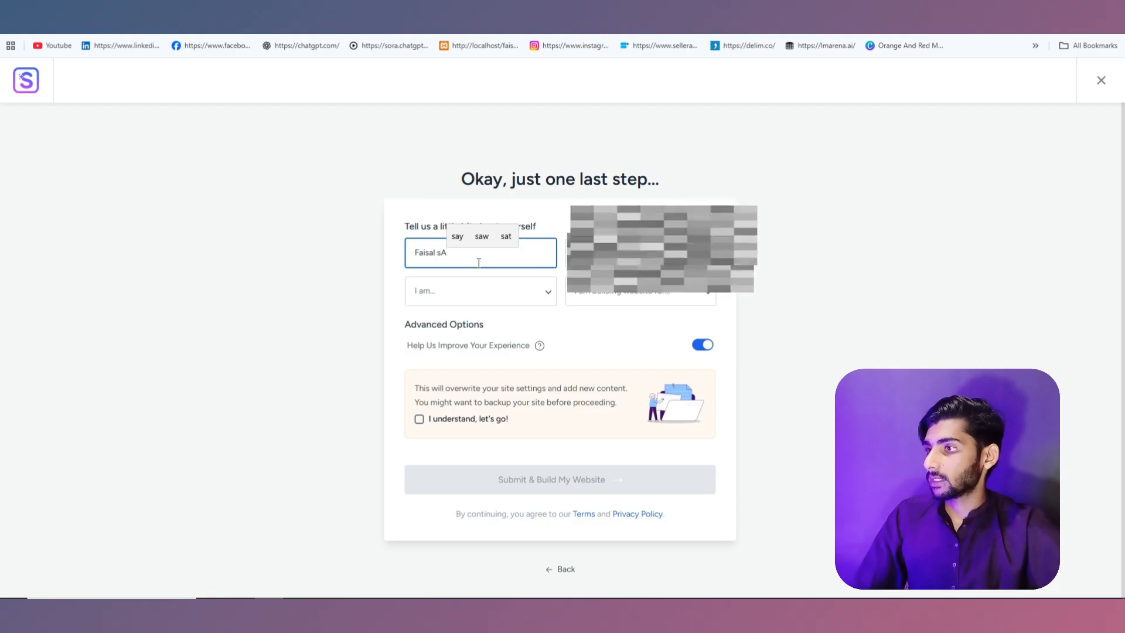
key(BackSpace)
key(BackSpace)
text(S)
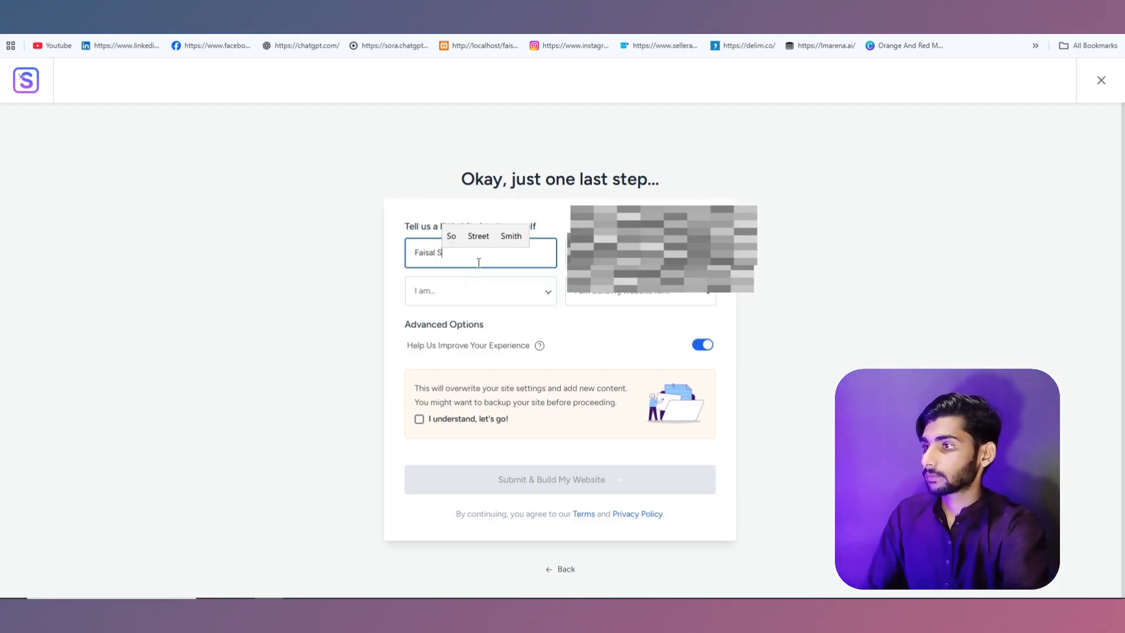
text(aeed)
click(621, 254)
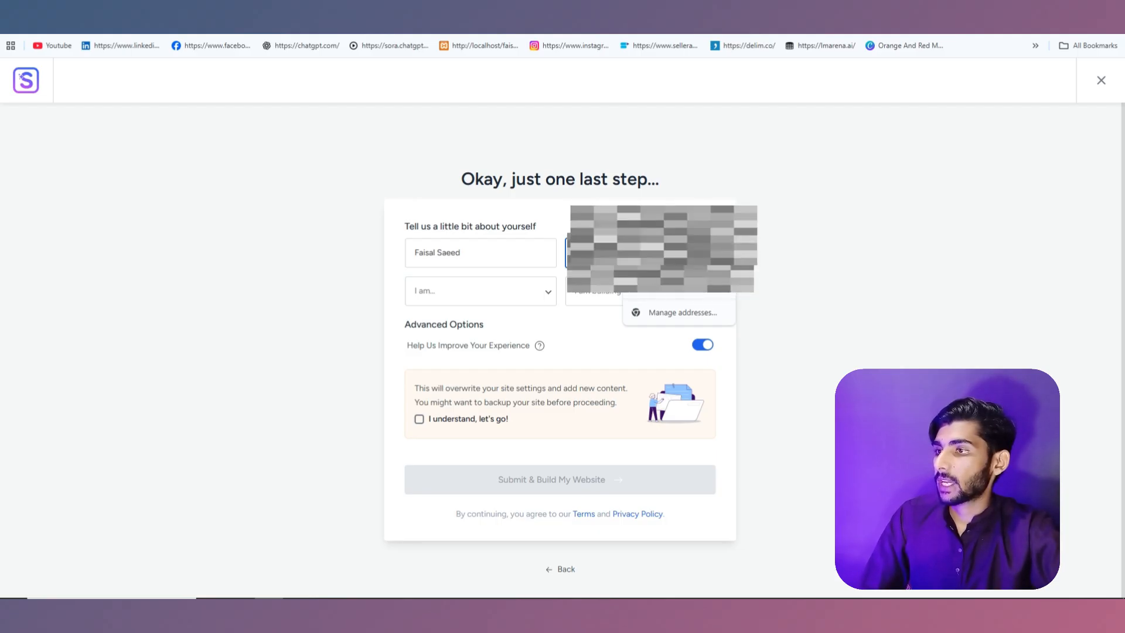
Step: Set the experience level to Beginner and the website's purpose to Myself/My Company
click(479, 292)
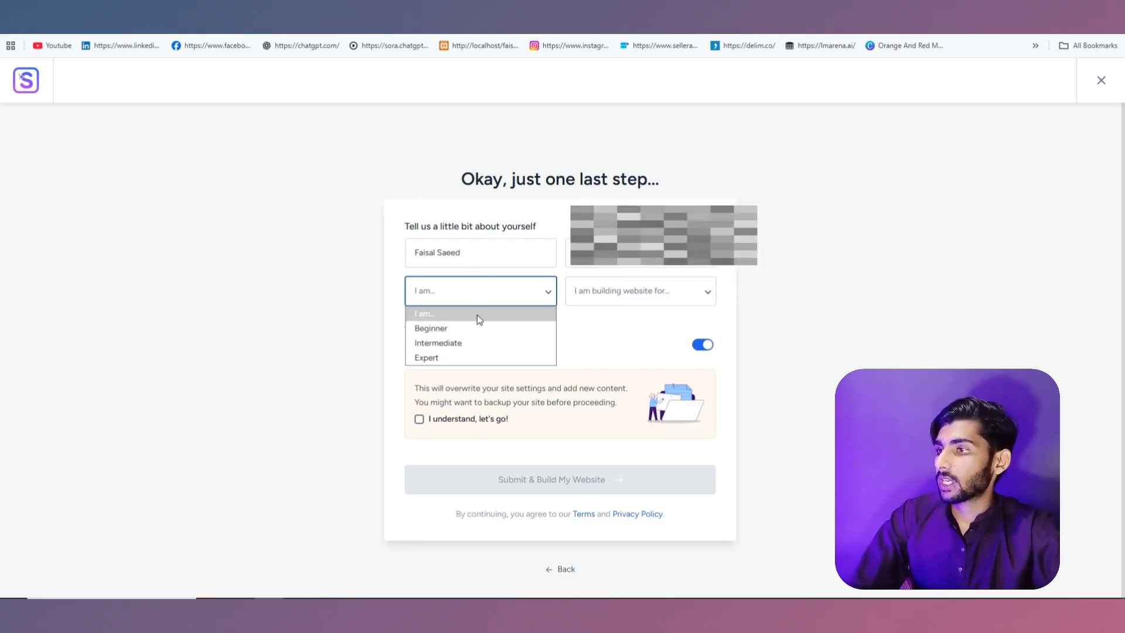
click(462, 328)
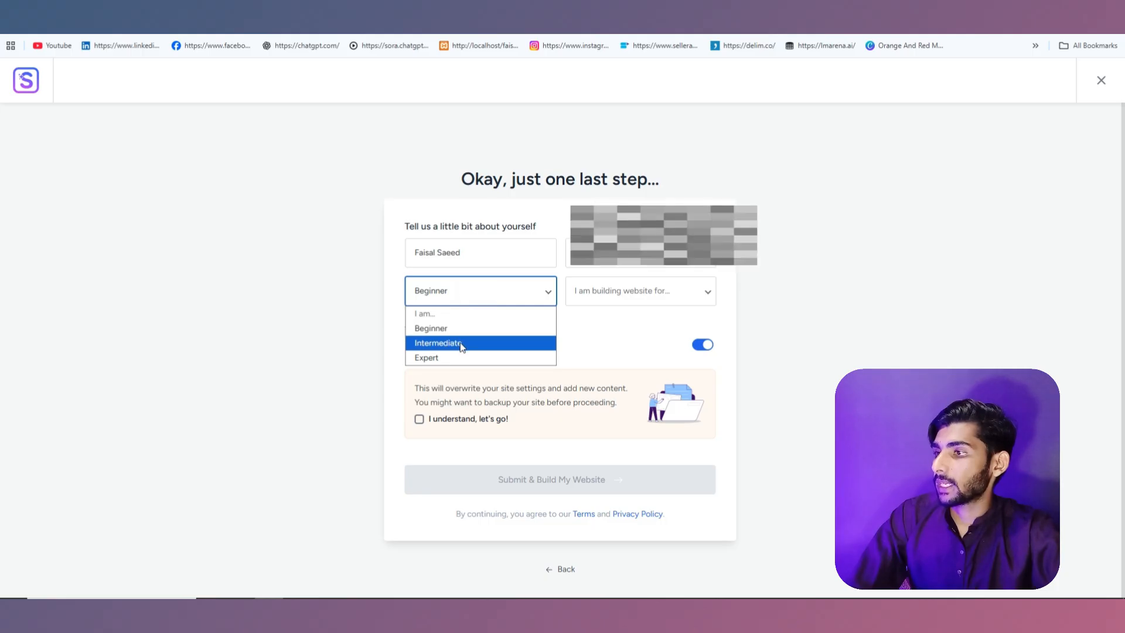
click(611, 325)
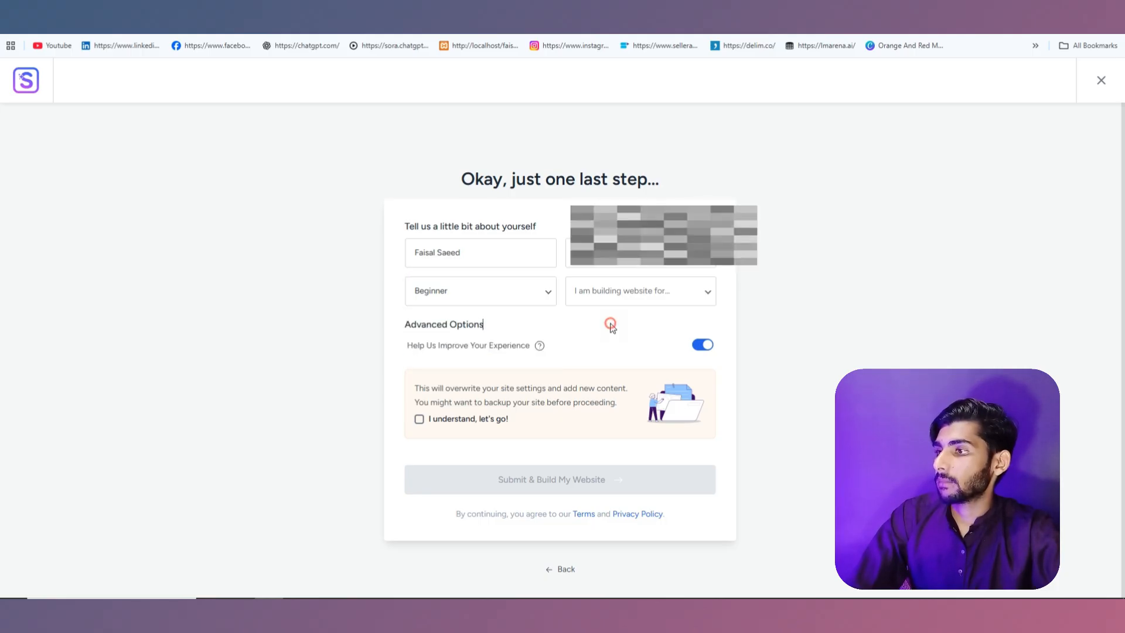
click(684, 293)
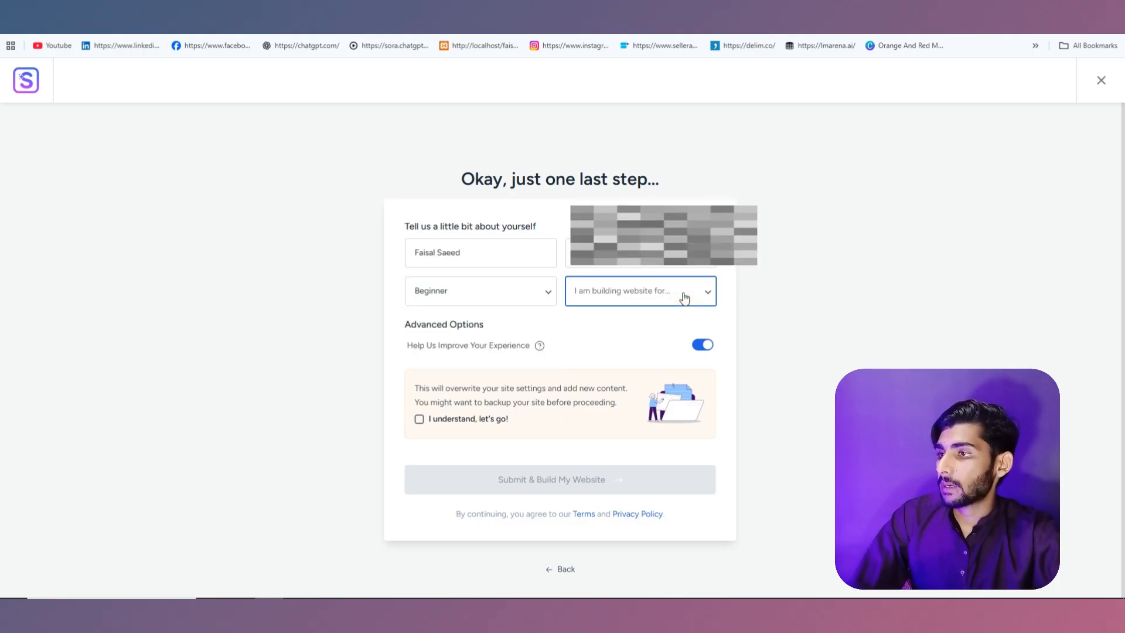
click(694, 293)
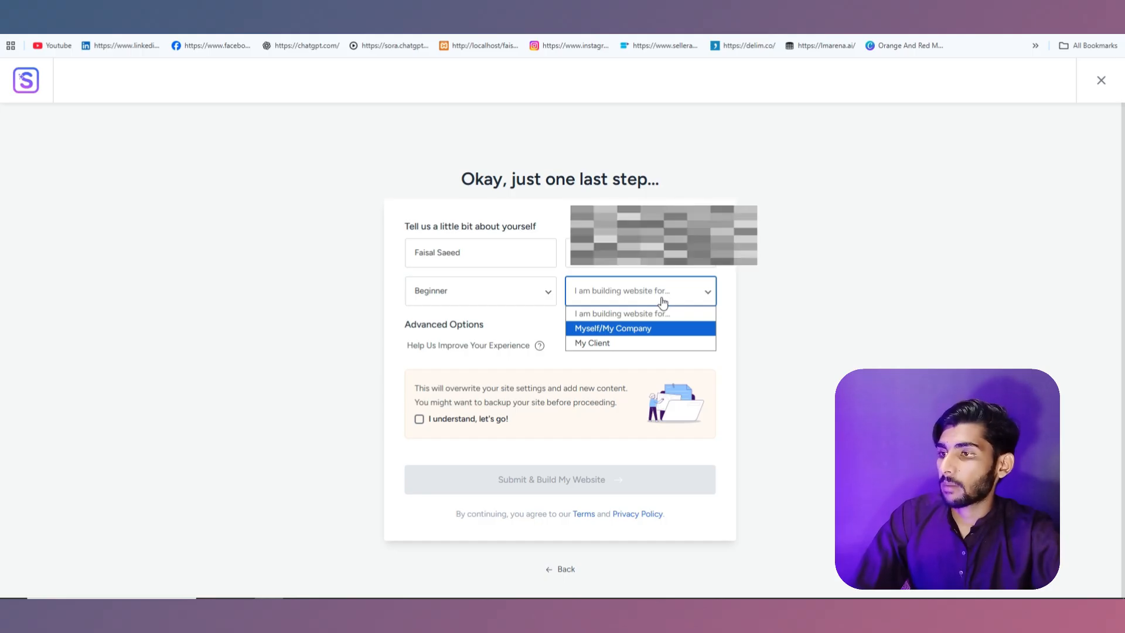
click(624, 329)
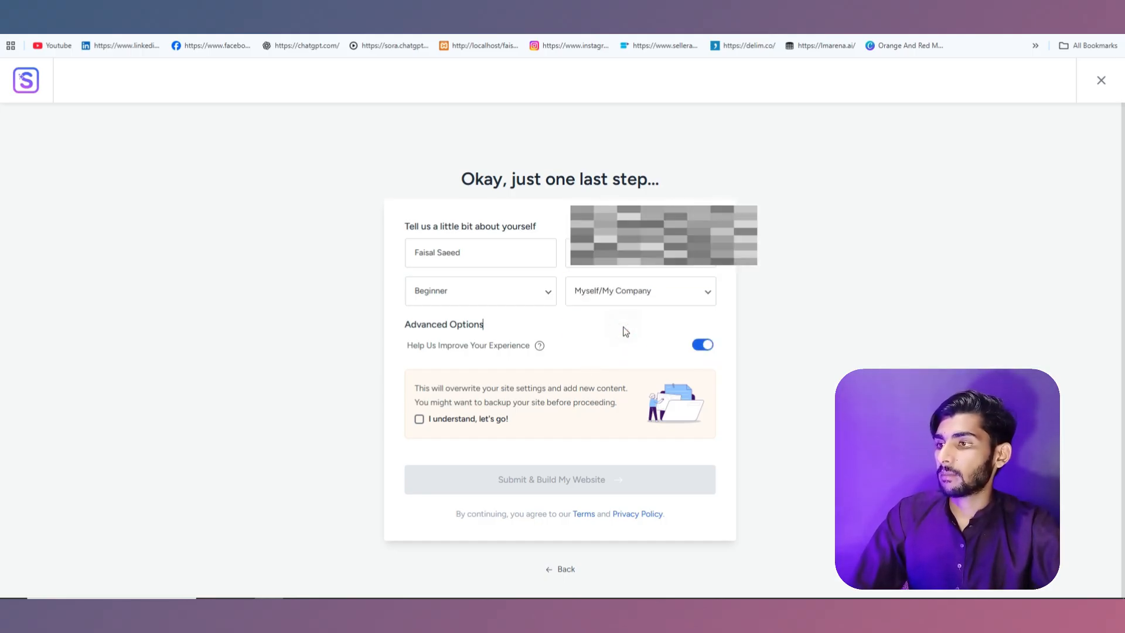
Step: Acknowledge the overwrite notice to build the website, and proceed to the Finish Setup checklist
click(420, 420)
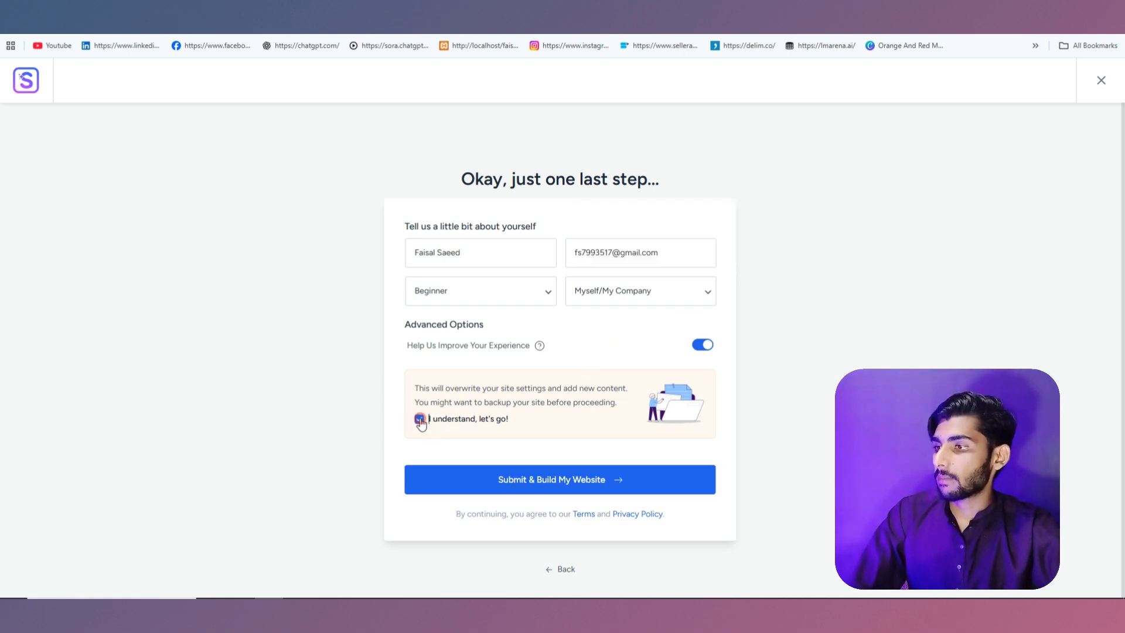
click(601, 481)
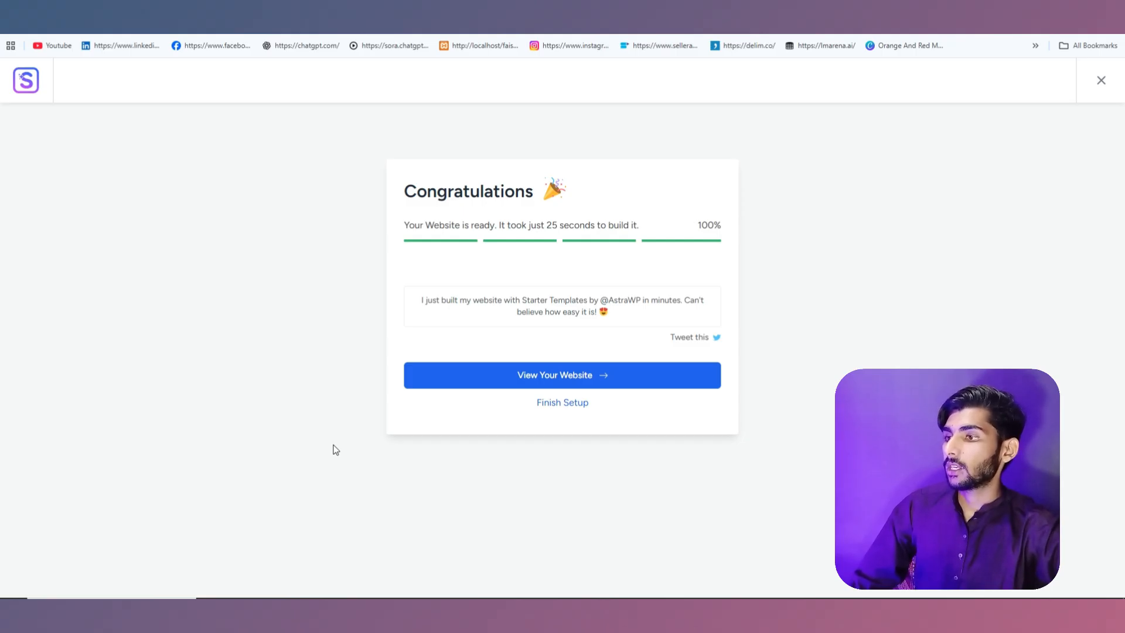
click(563, 403)
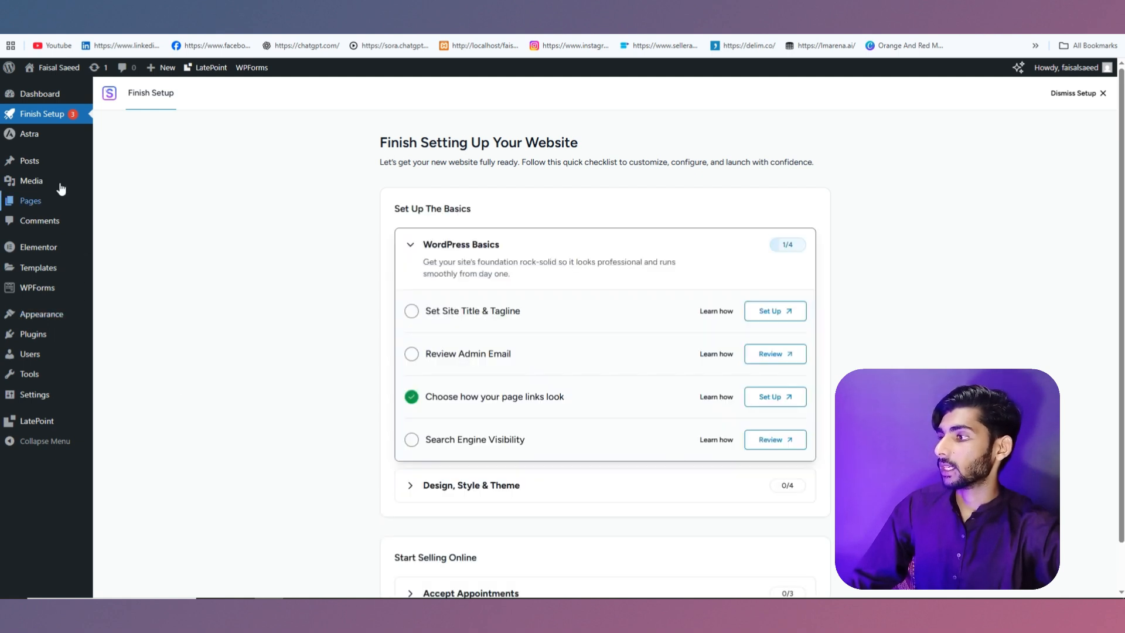
mouse_move(95, 410)
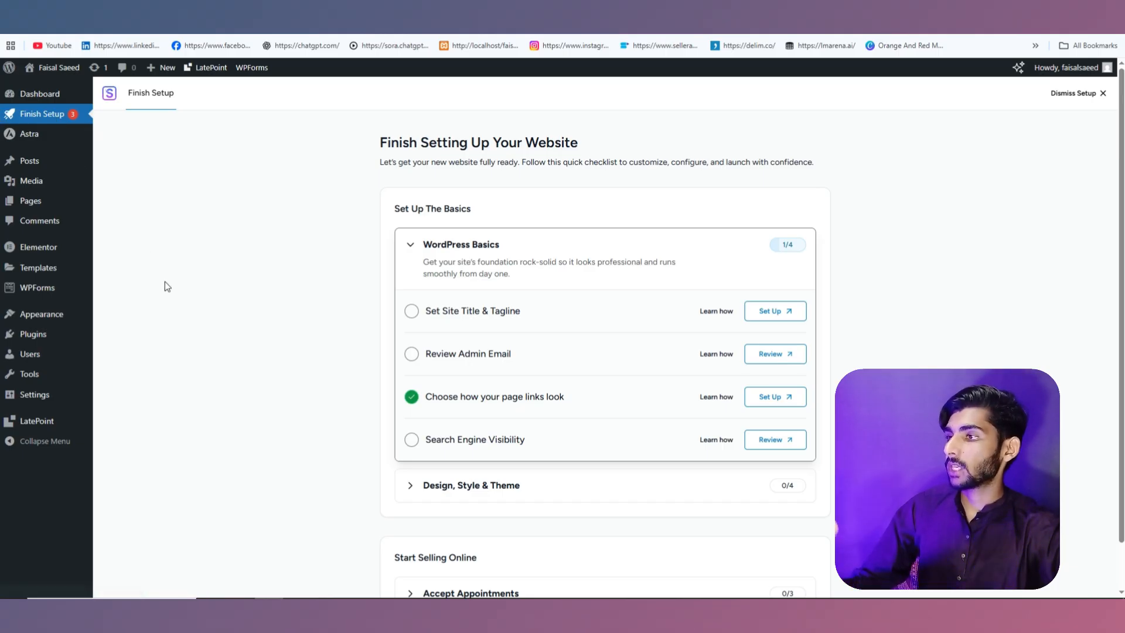
Step: Open the live site in a new browser tab and review the imported home page from the hero banner through the services and coaching sections
scroll(164, 281, down, 1)
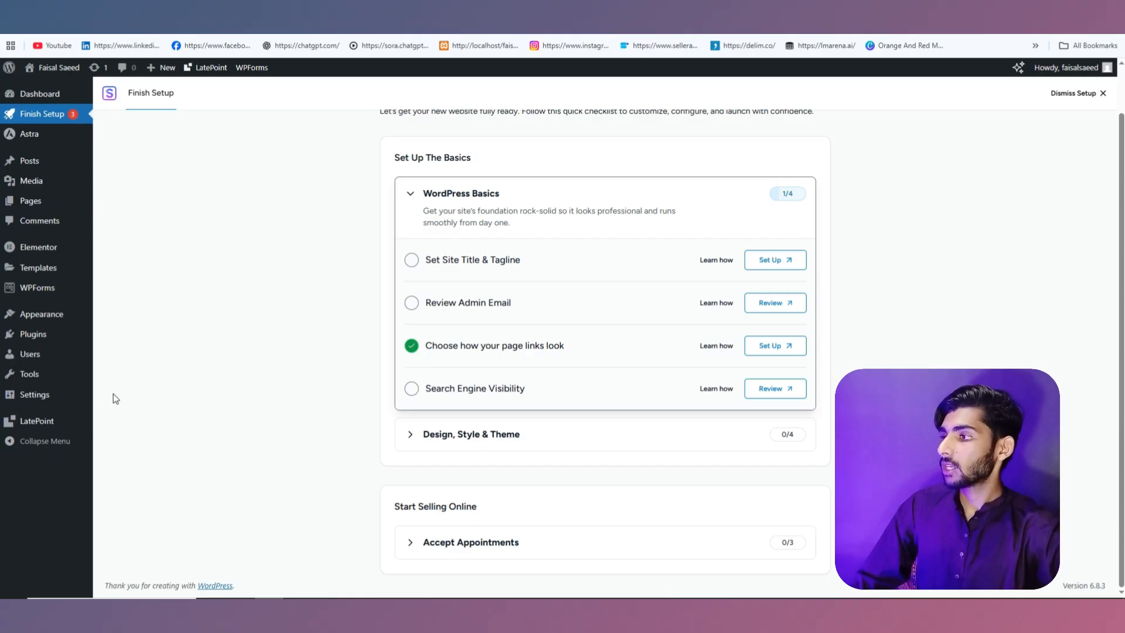
mouse_move(41, 298)
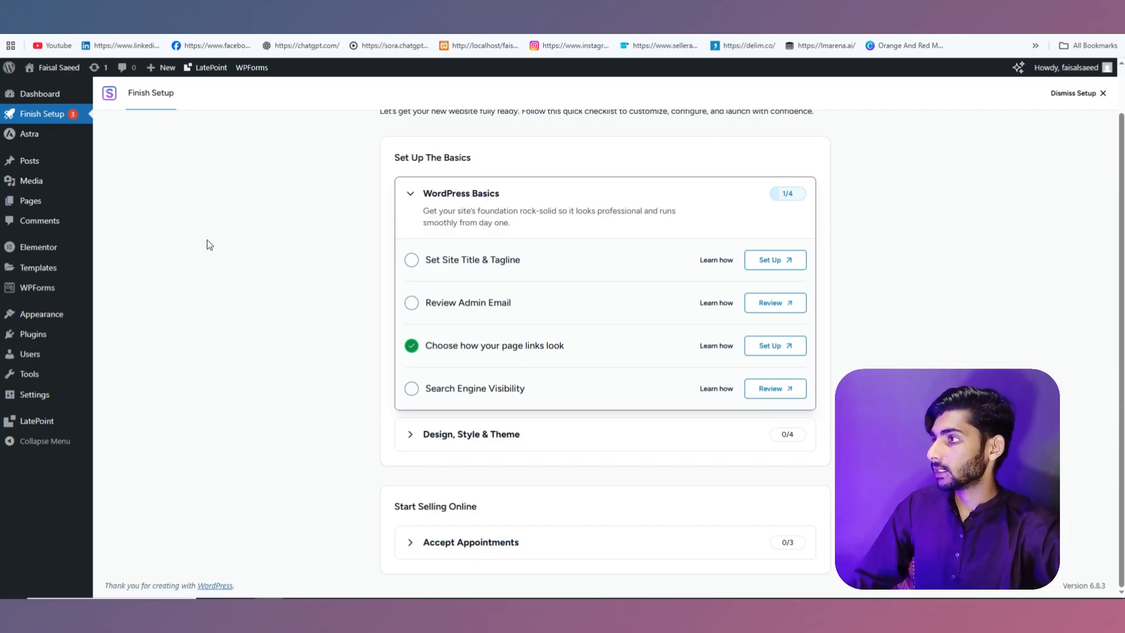
mouse_move(59, 71)
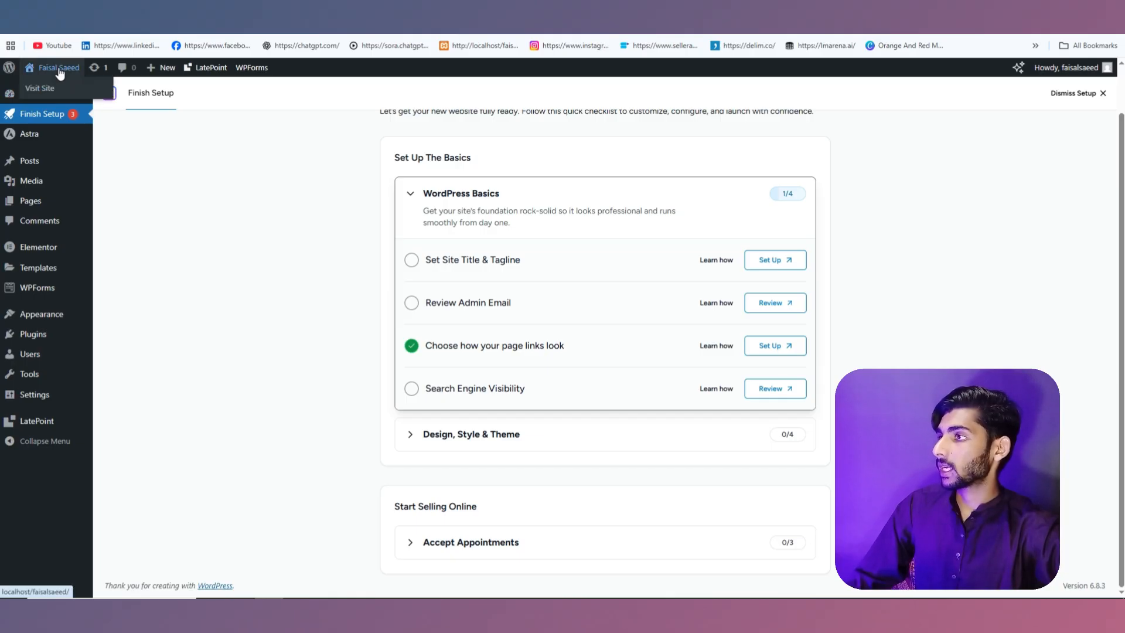
right_click(59, 69)
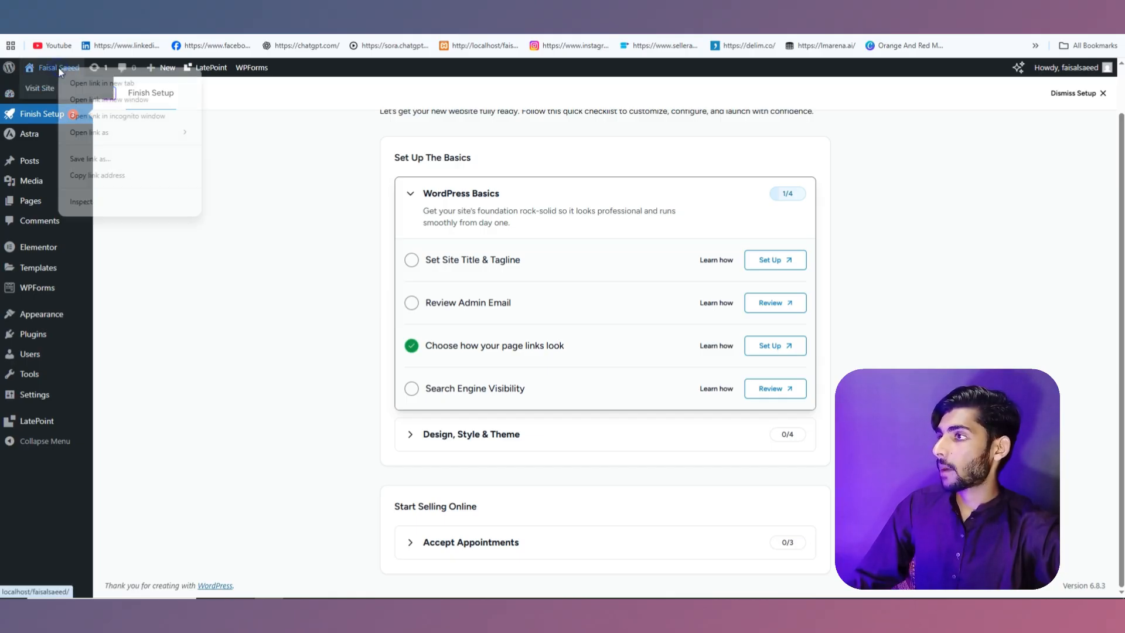
click(97, 85)
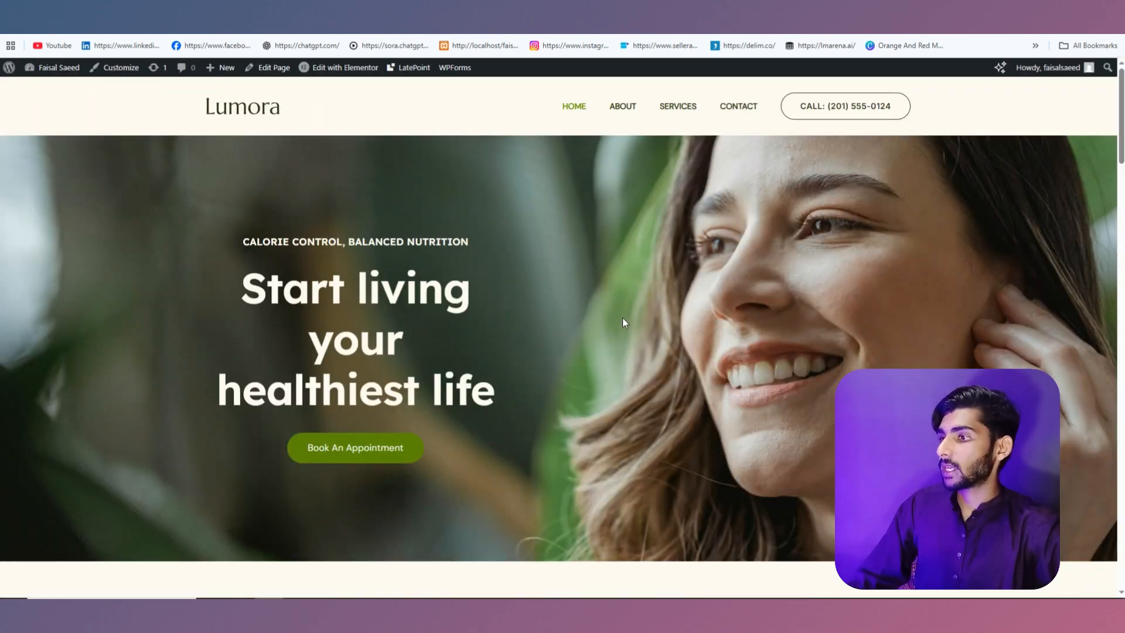
scroll(523, 270, down, 15)
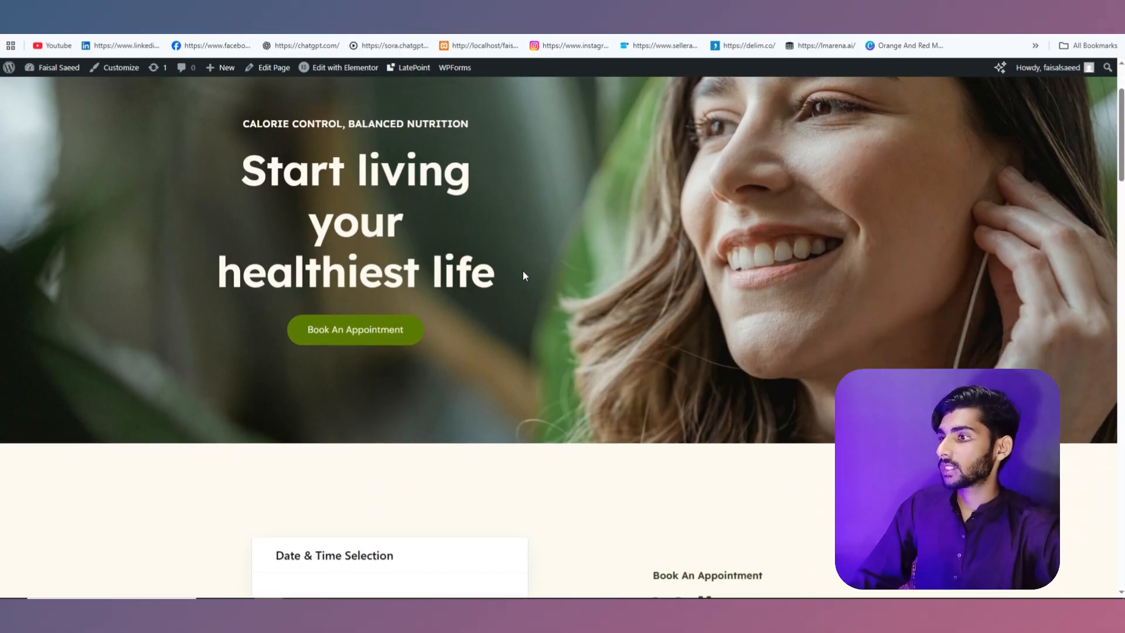
scroll(554, 285, down, 12)
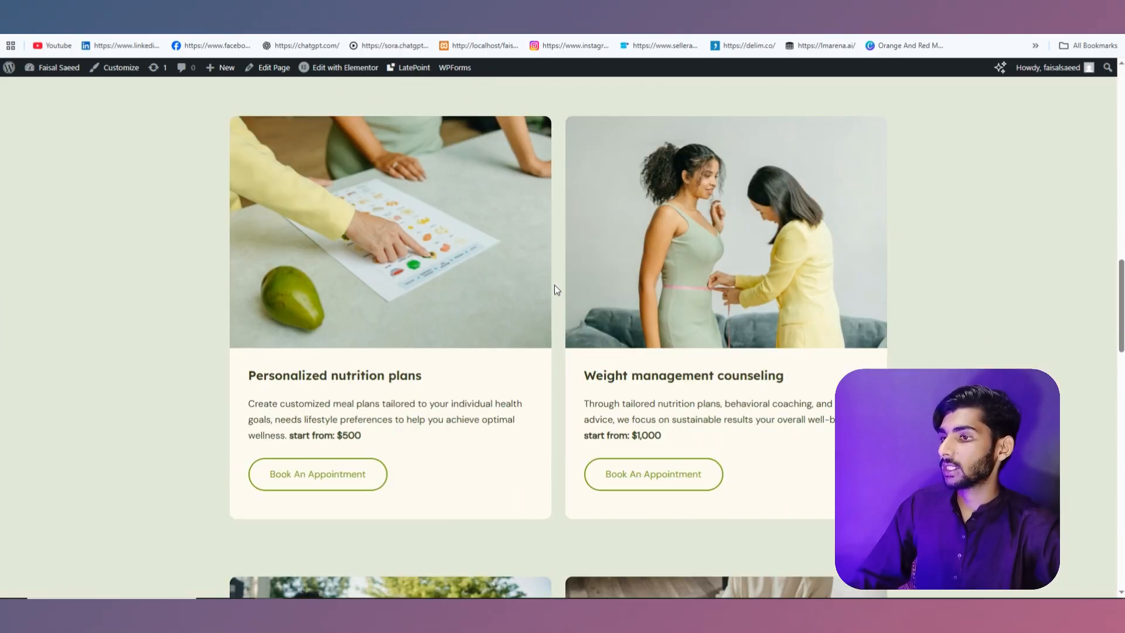
scroll(555, 289, down, 12)
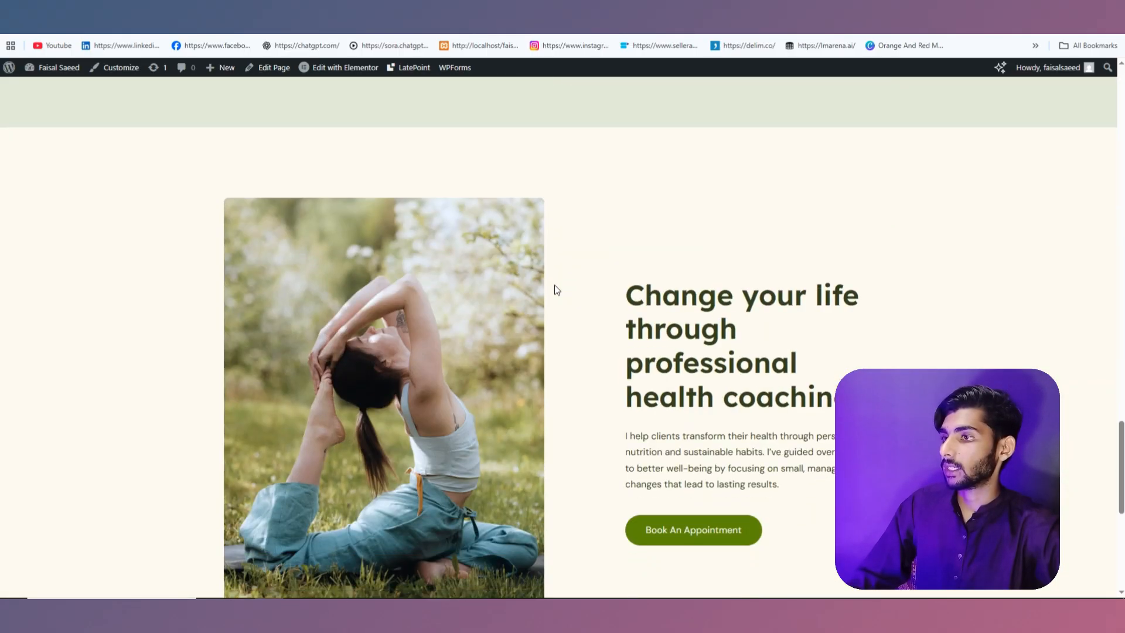